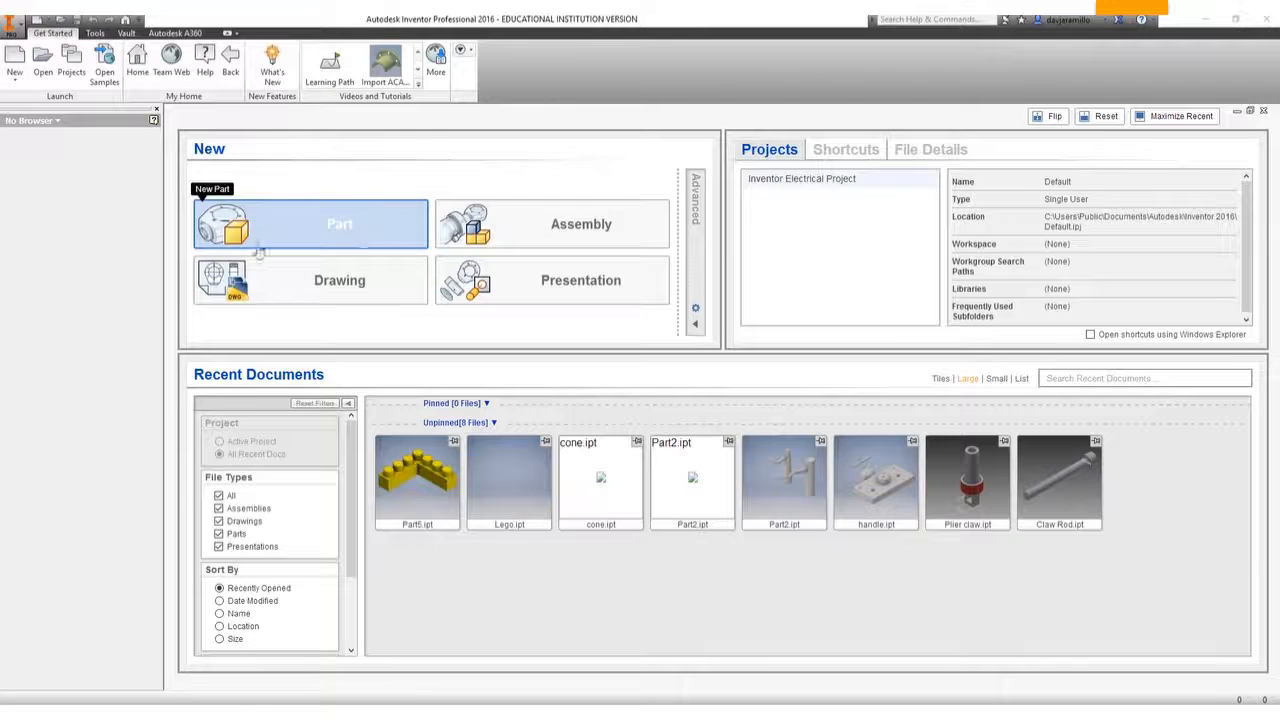
Step: Create a new drawing and start a base view, browsing for an existing model file
click(349, 289)
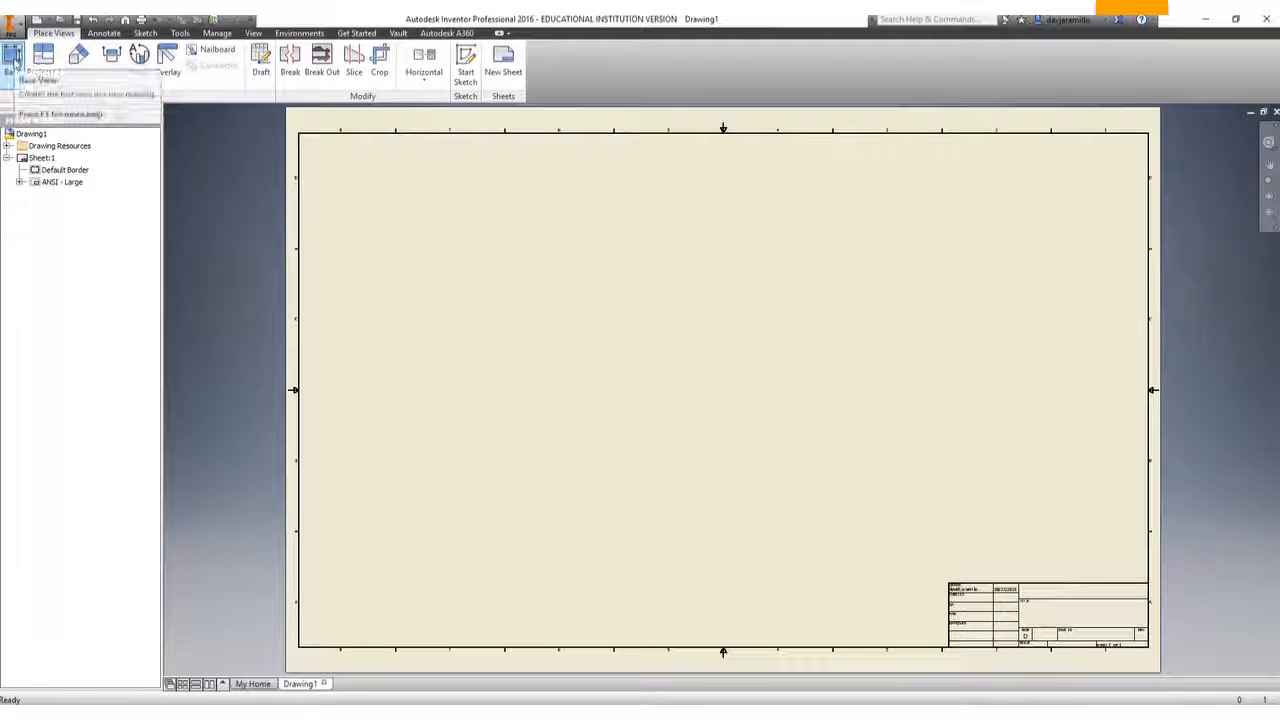
click(16, 62)
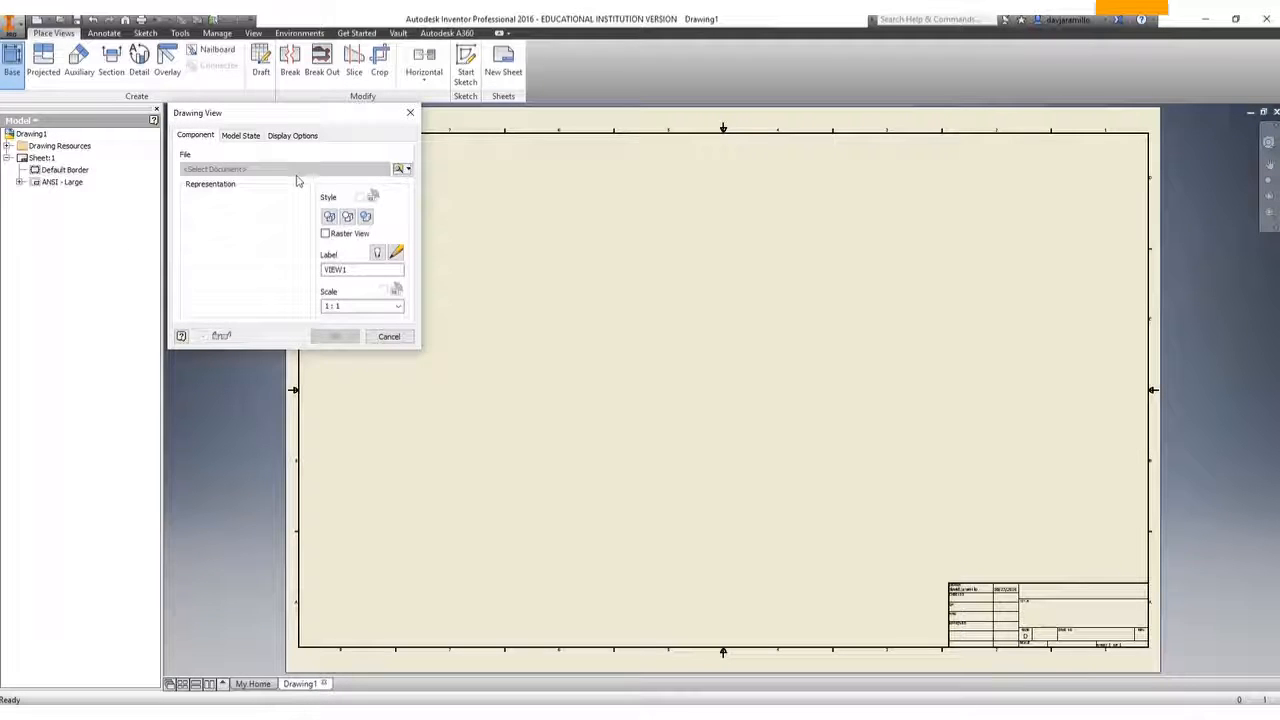
click(407, 173)
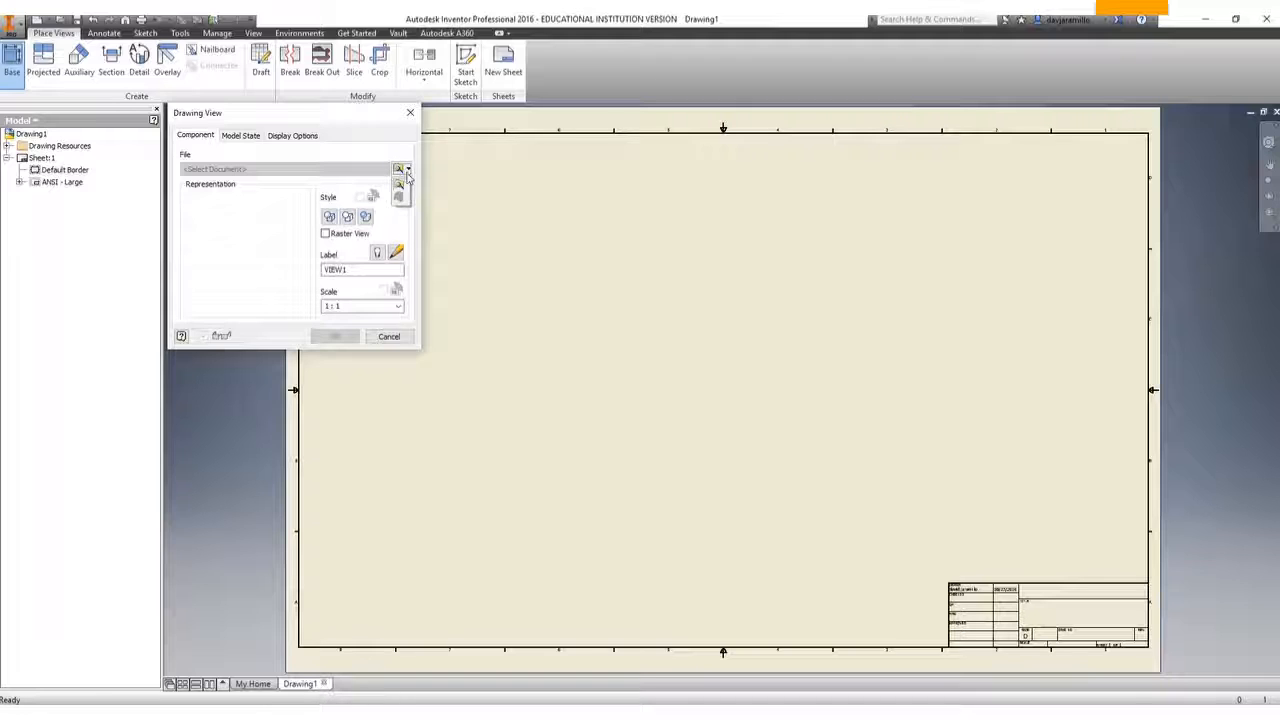
click(399, 184)
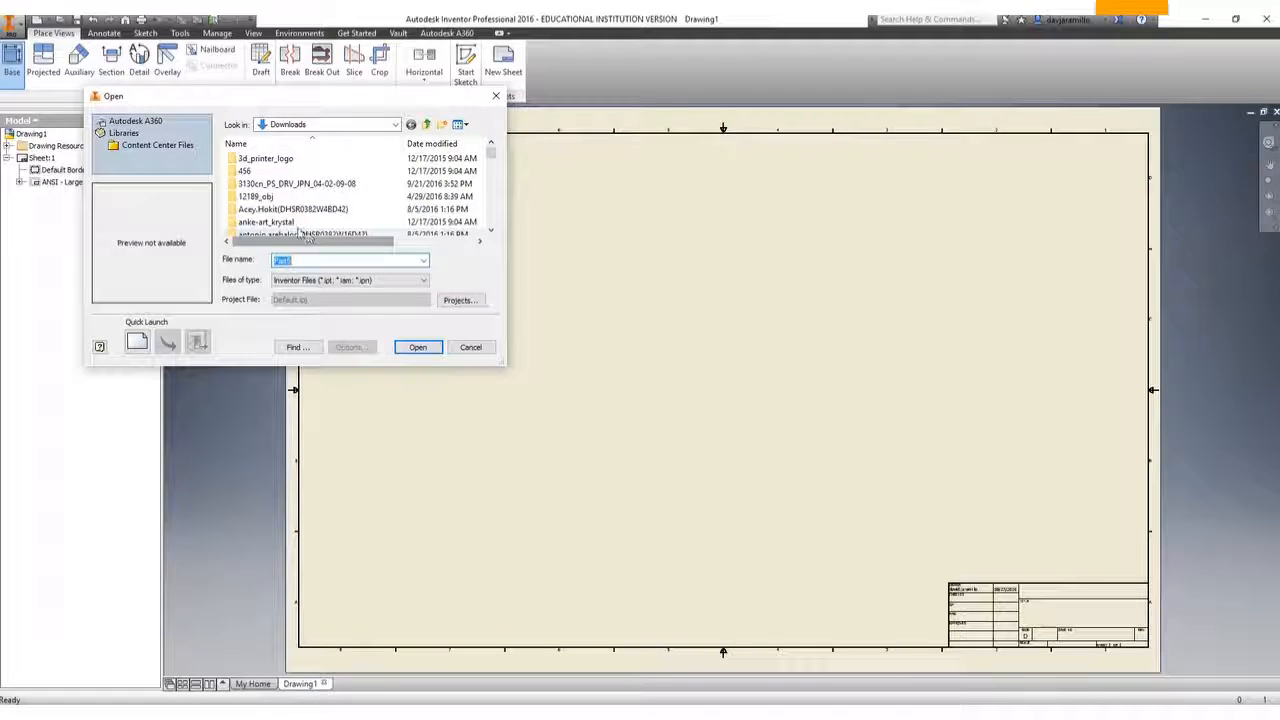
Step: Load the Lego L part from the Inventor folder in Documents as the base view's model
click(397, 125)
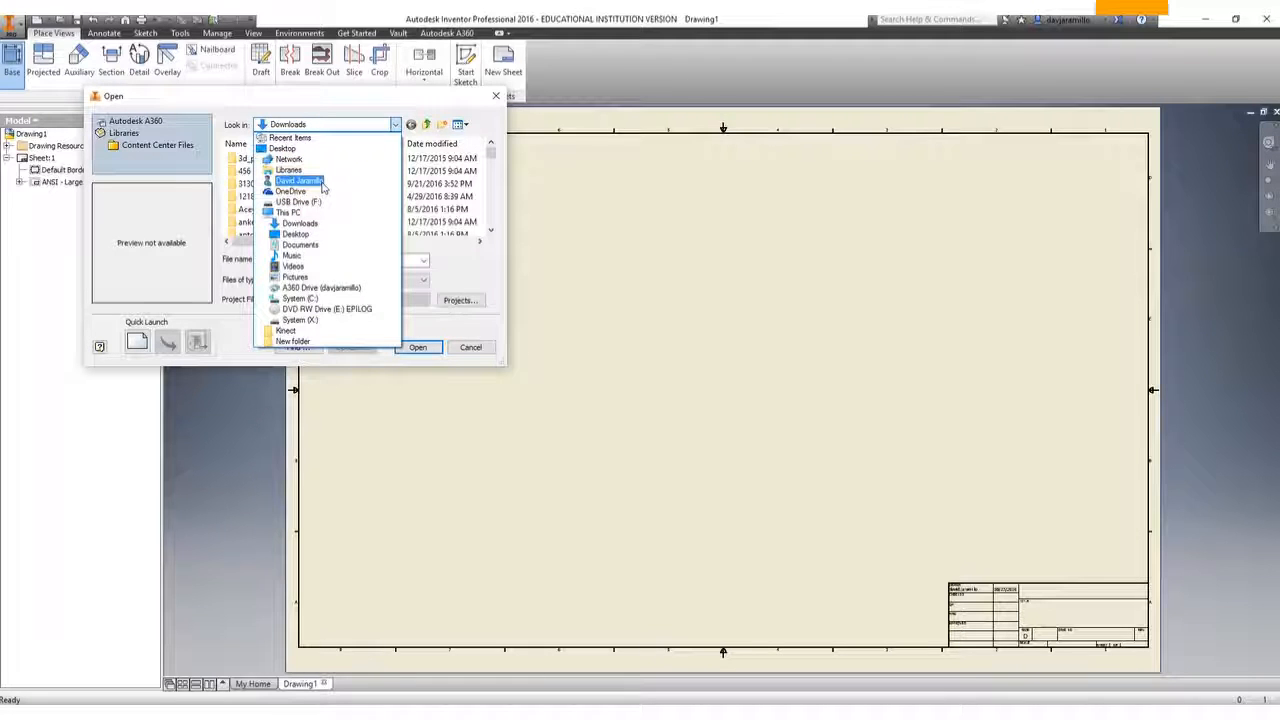
click(300, 244)
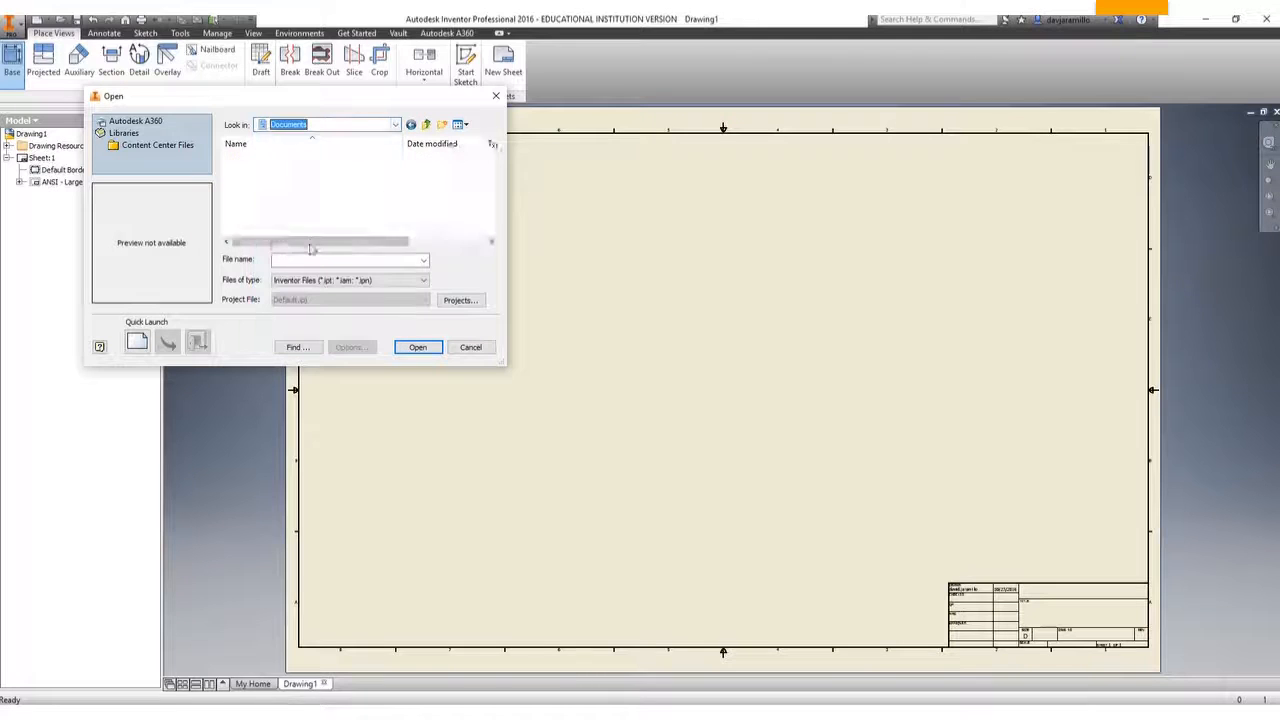
click(266, 201)
scroll(265, 202, down, 5)
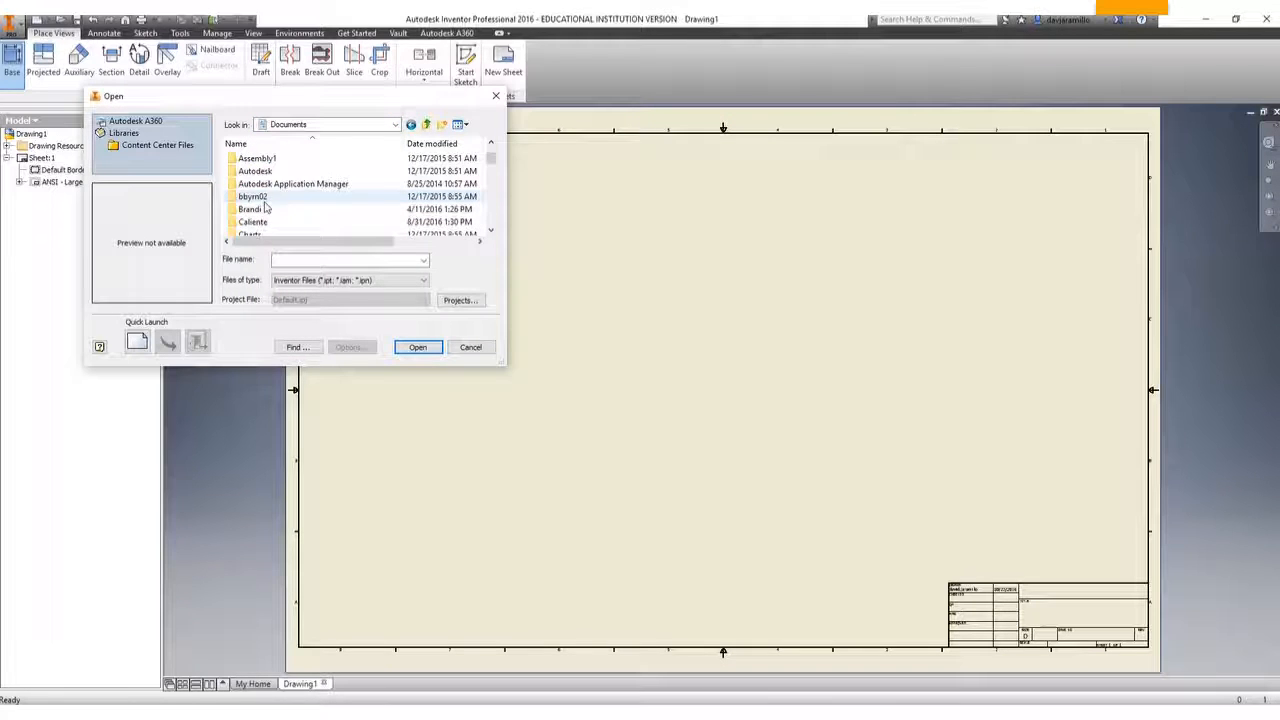
scroll(265, 208, down, 2)
double_click(262, 209)
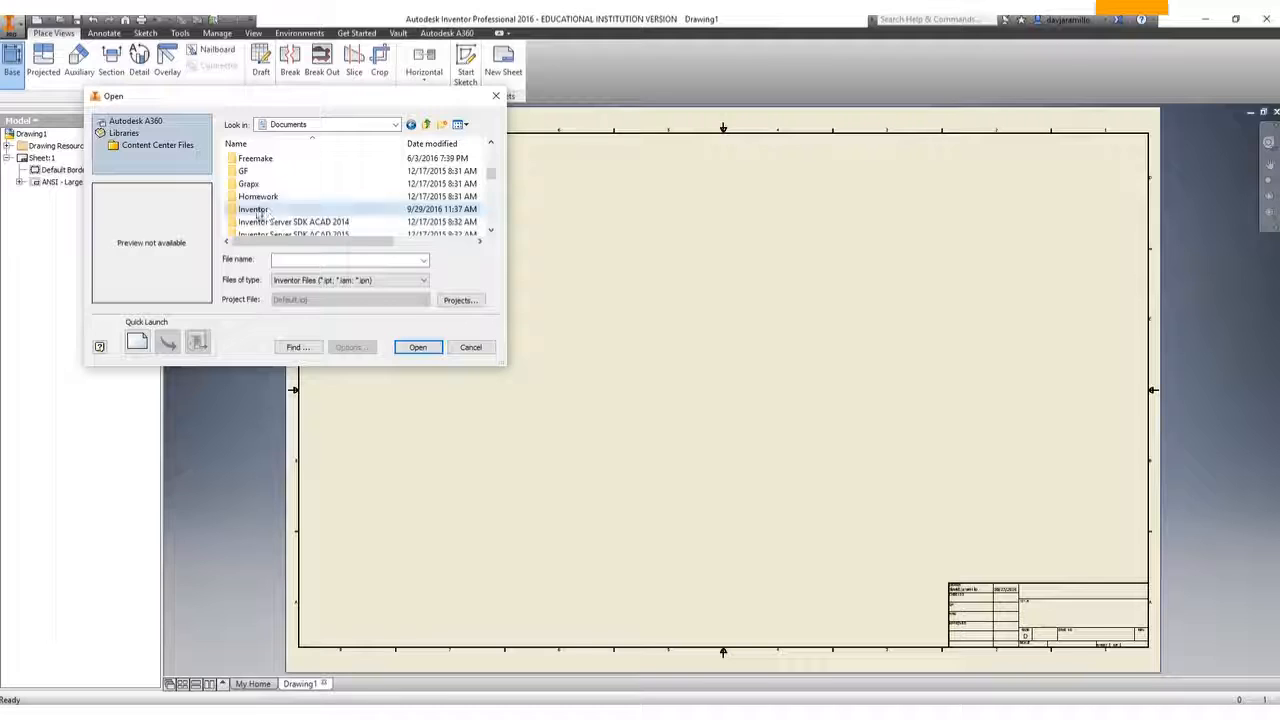
scroll(285, 205, down, 5)
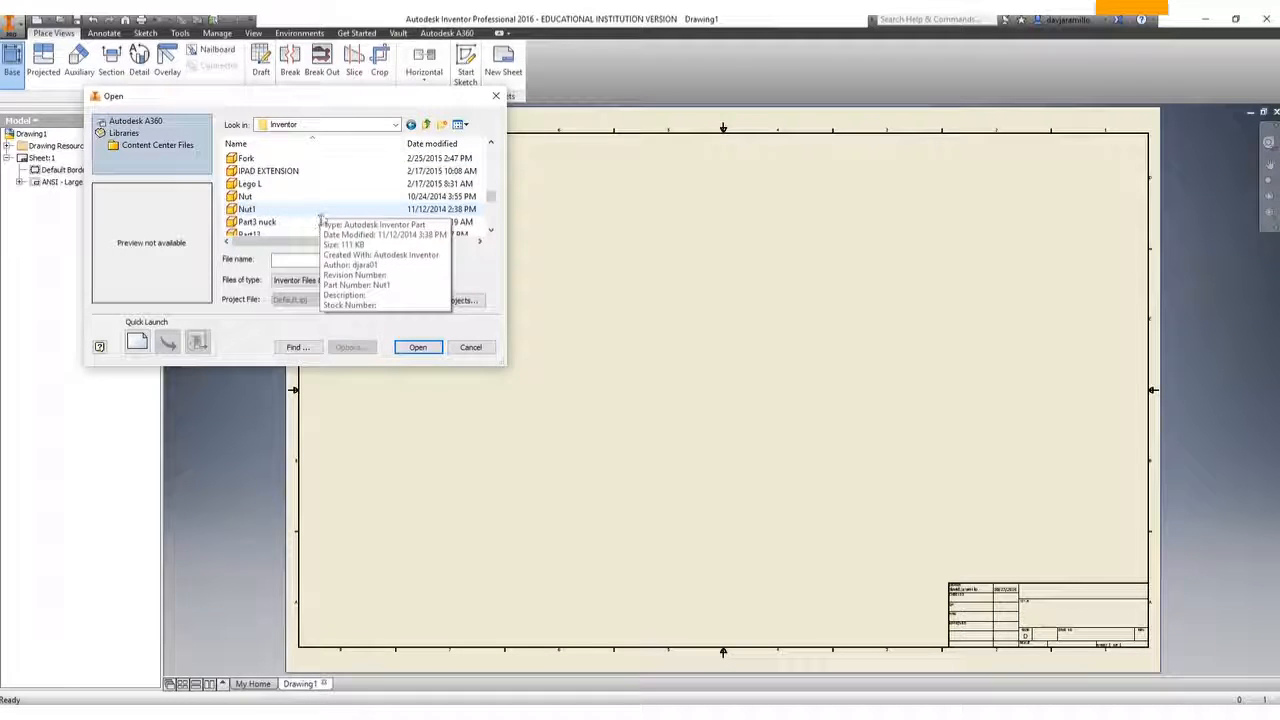
click(262, 184)
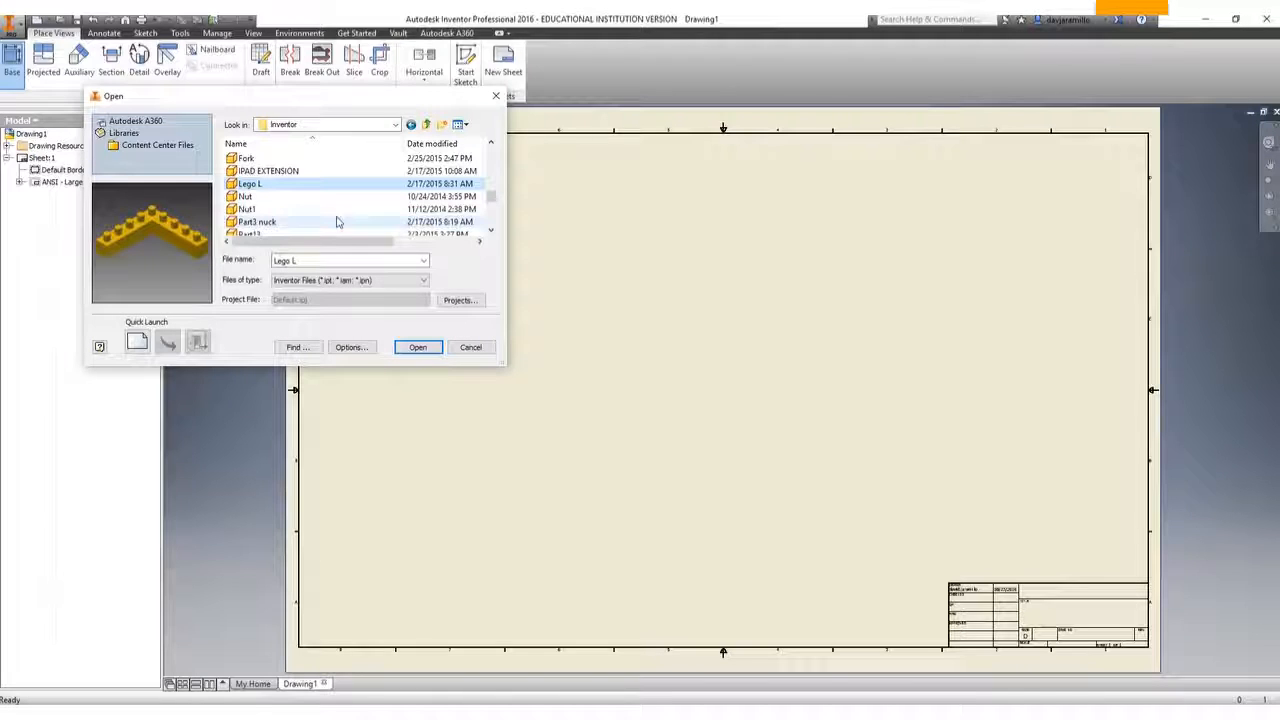
click(418, 348)
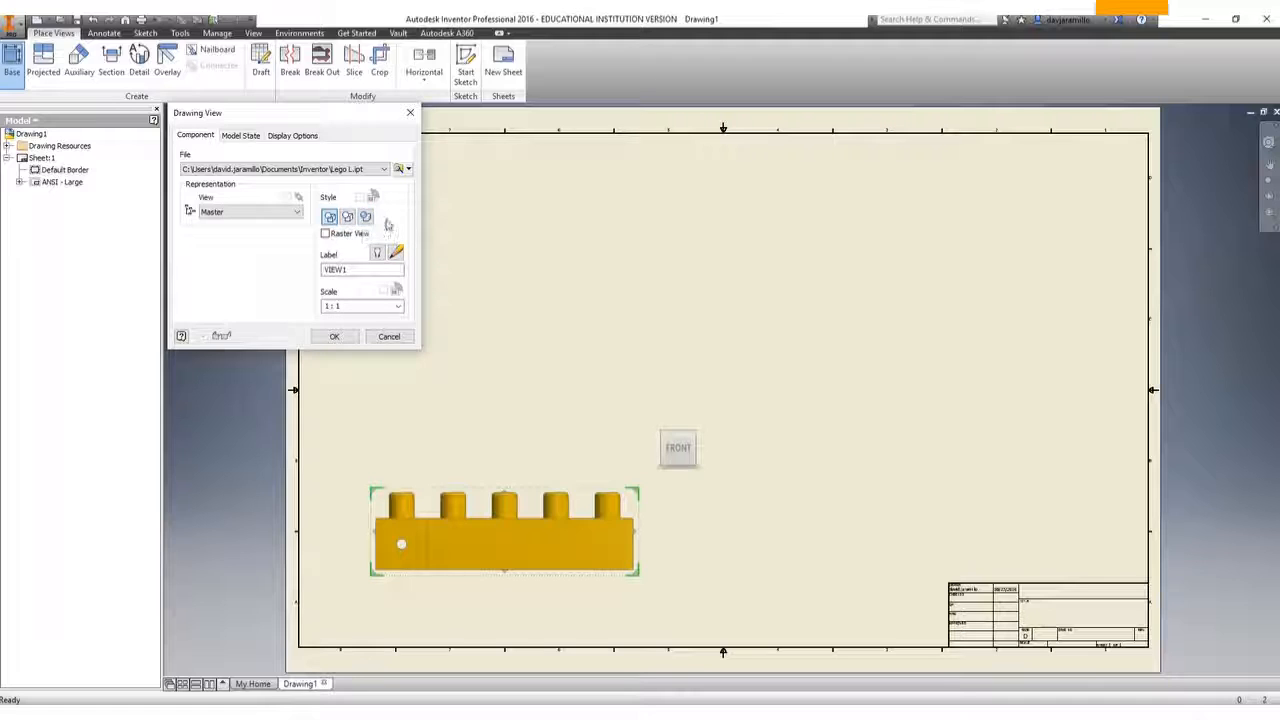
click(330, 219)
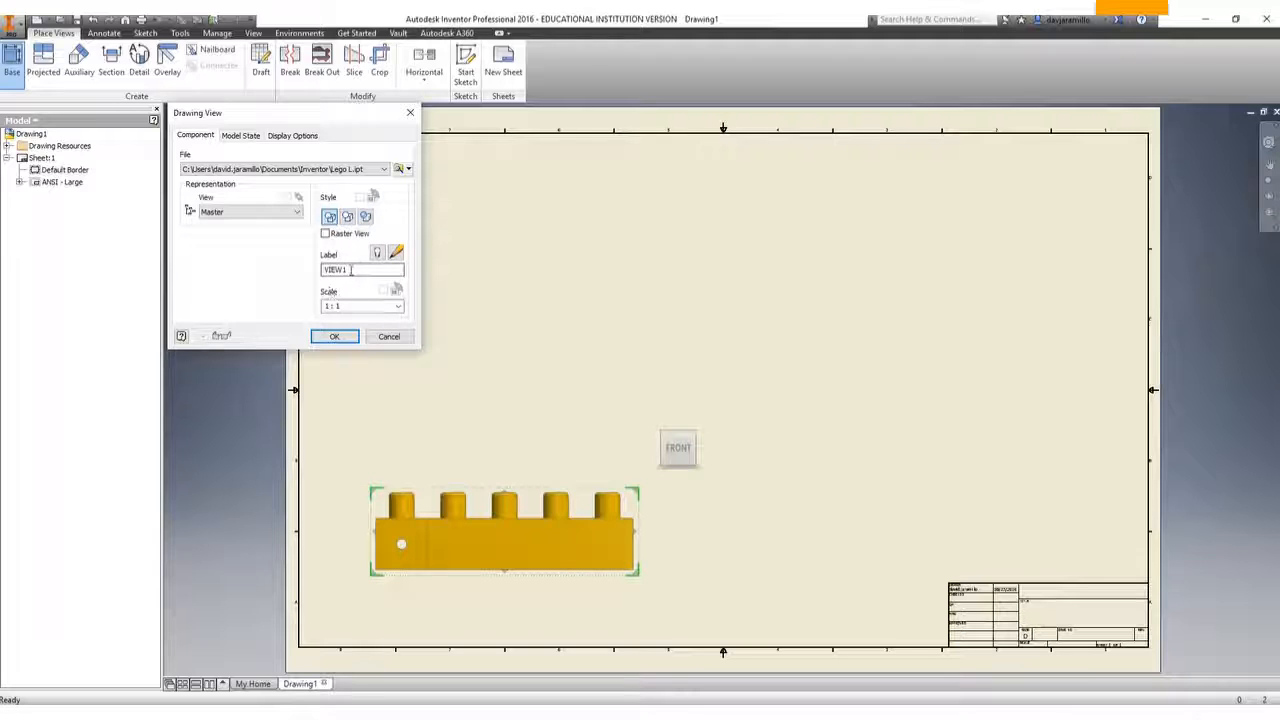
click(397, 307)
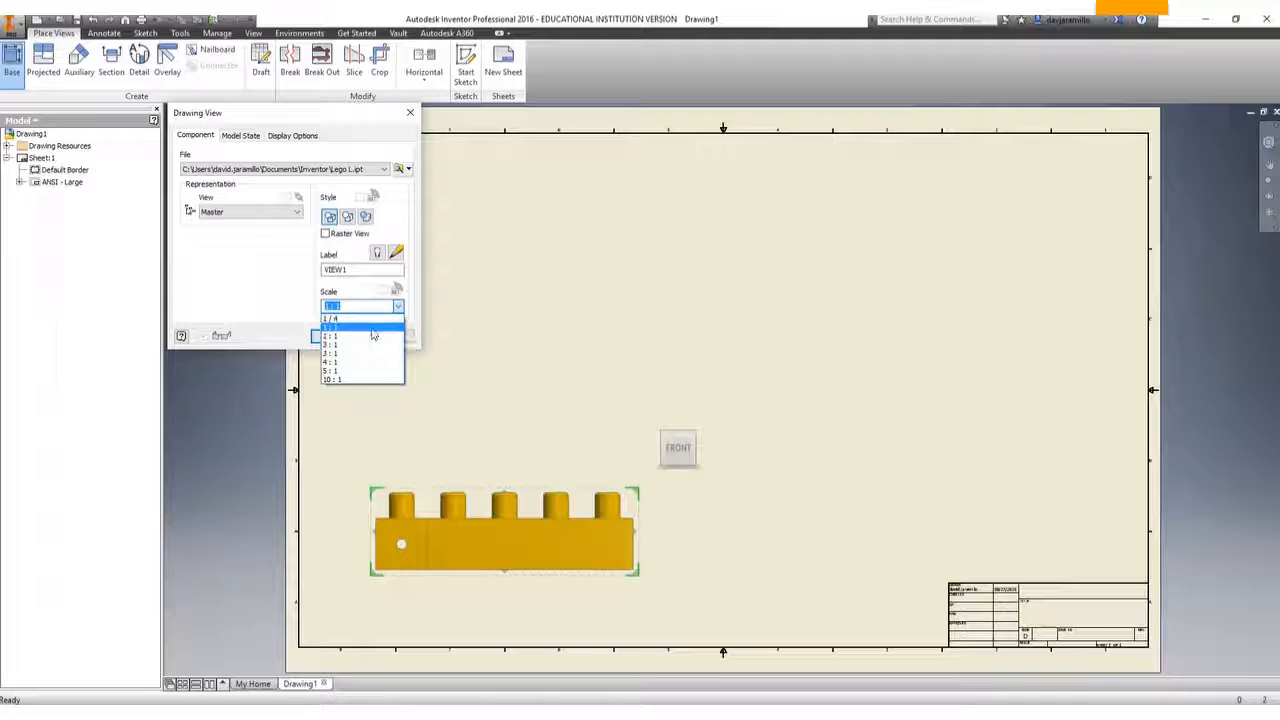
click(371, 329)
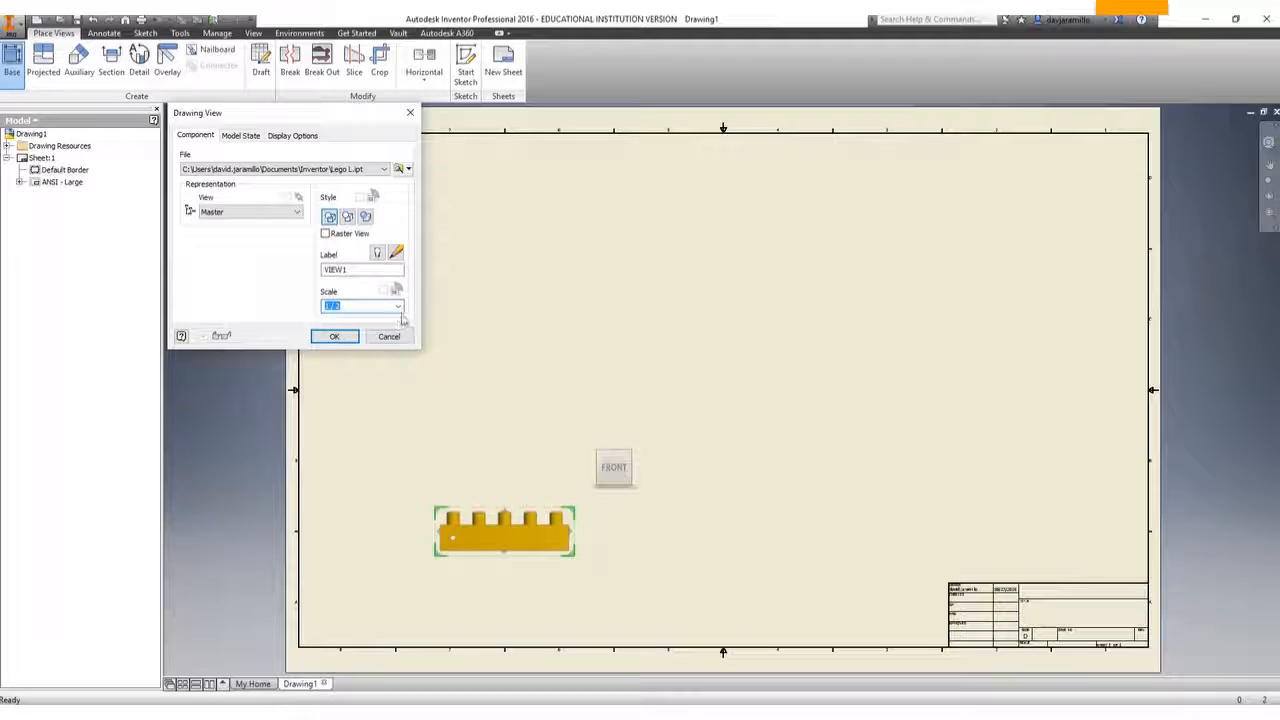
click(398, 306)
click(372, 340)
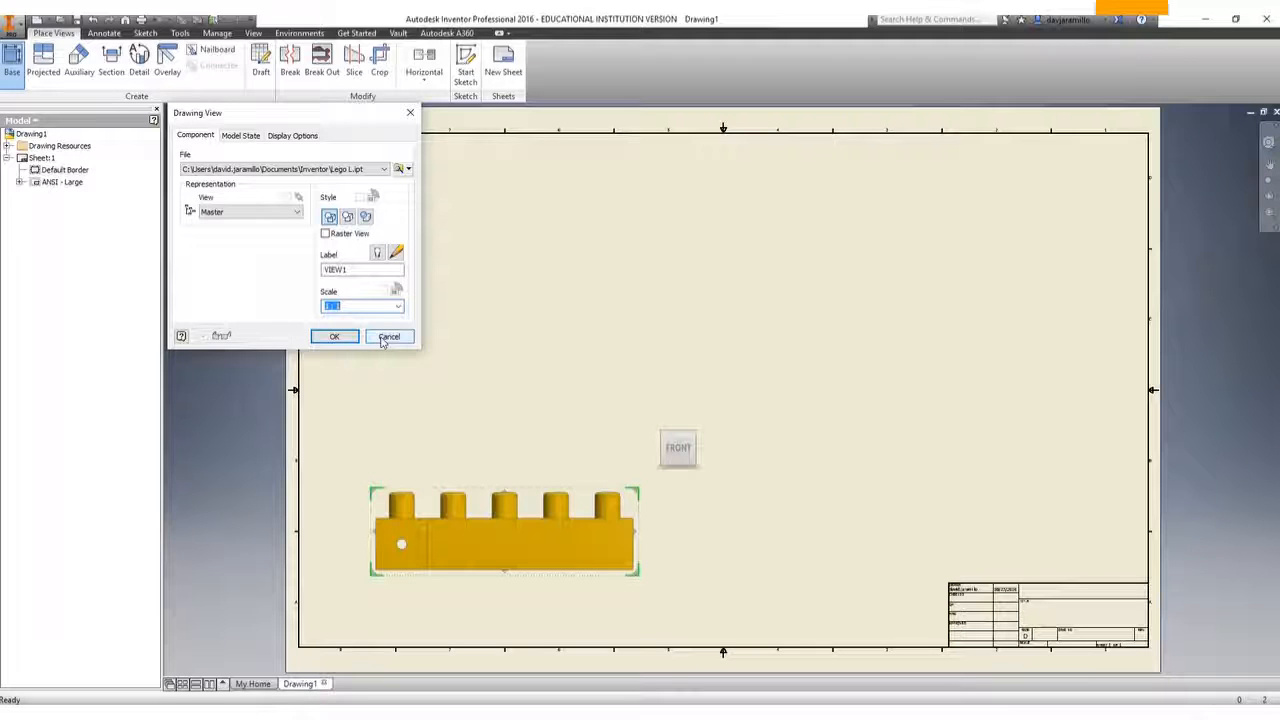
mouse_move(678, 458)
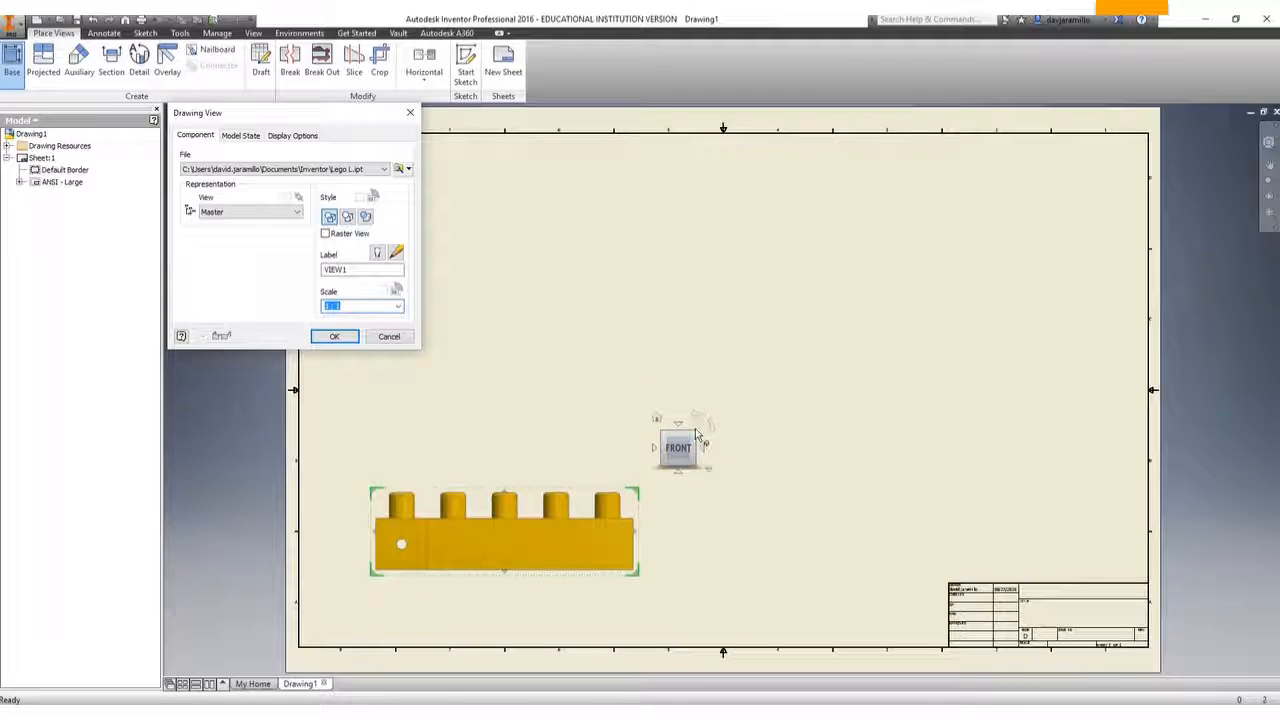
click(697, 435)
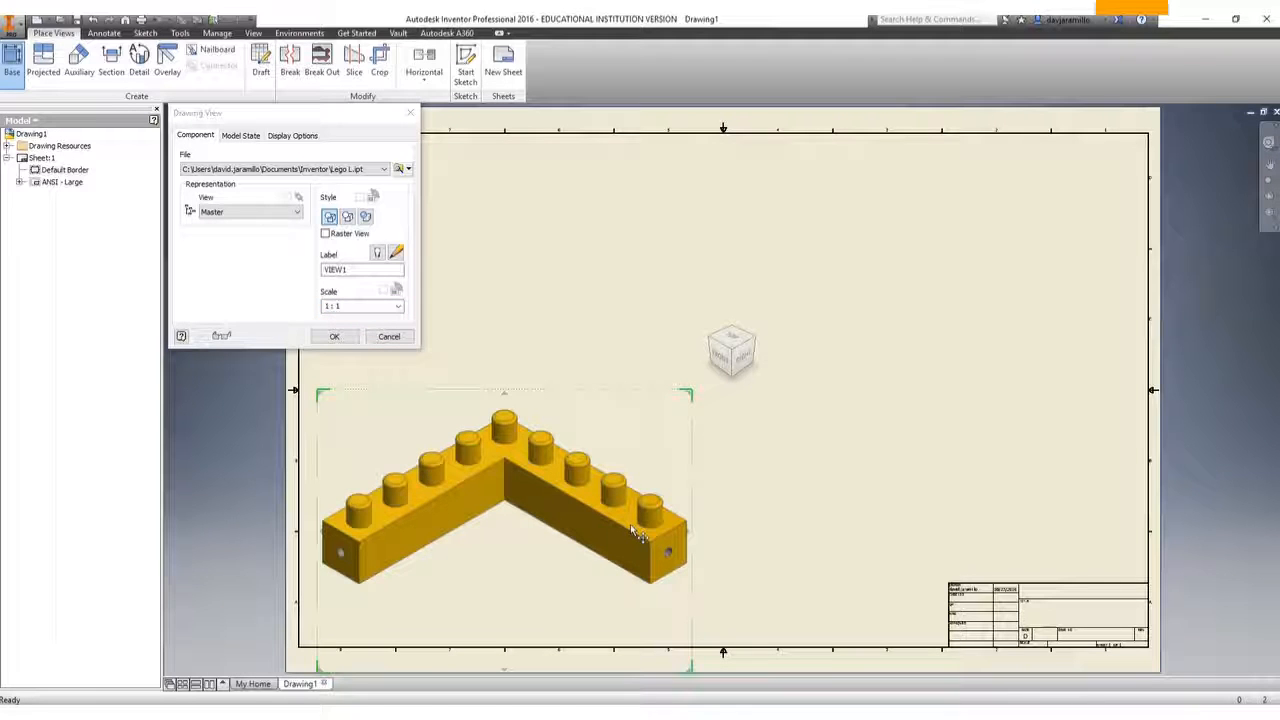
click(504, 397)
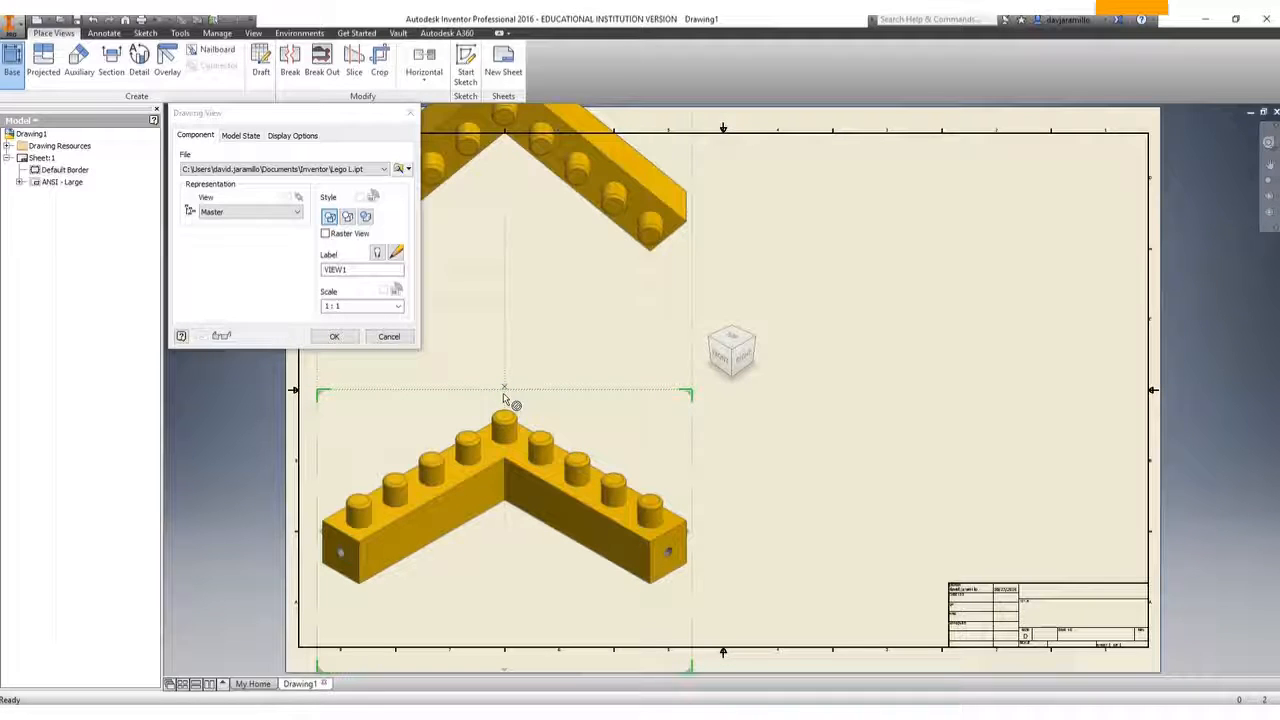
drag(522, 148, 575, 256)
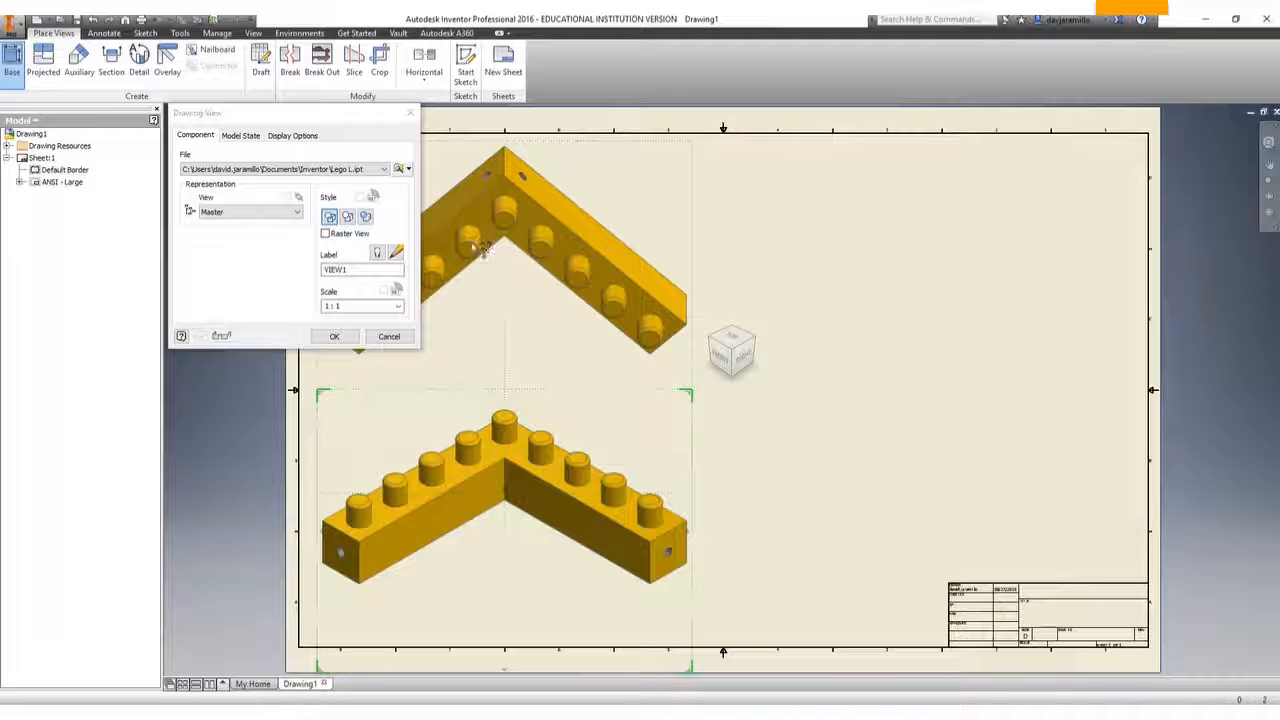
click(389, 336)
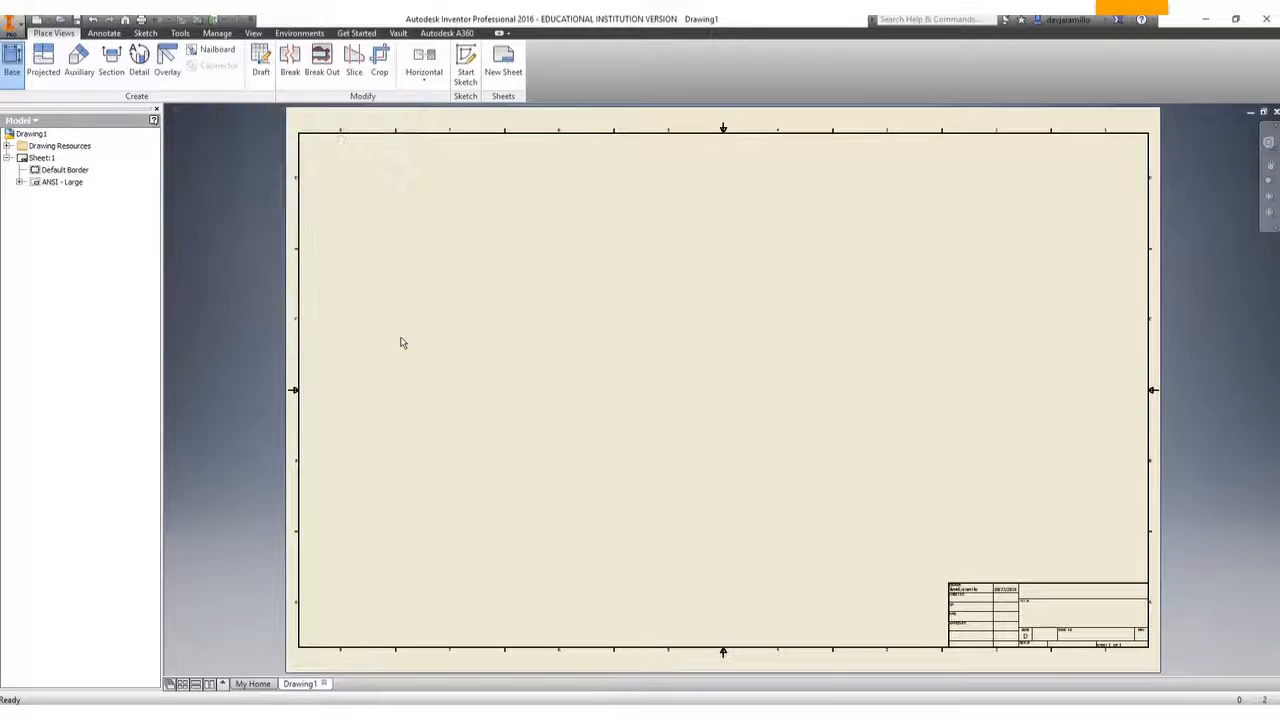
Step: Start the base view again with the Lego L part as its model
click(13, 60)
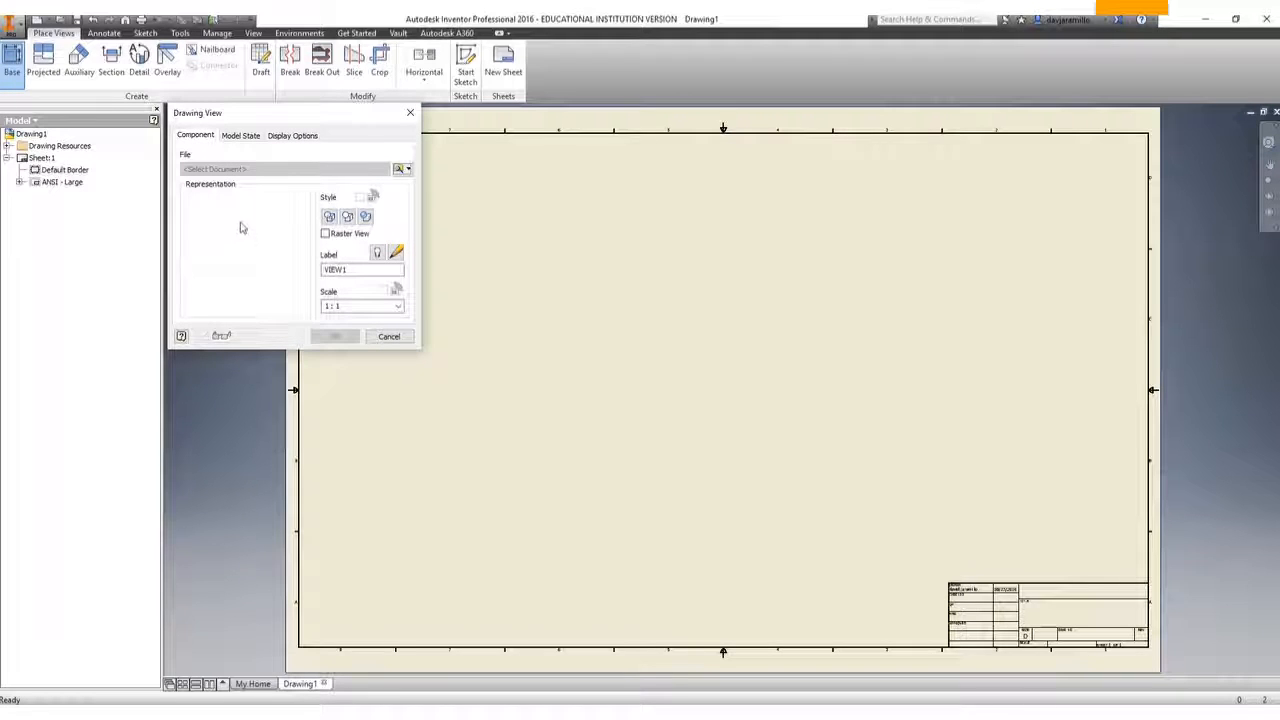
click(402, 169)
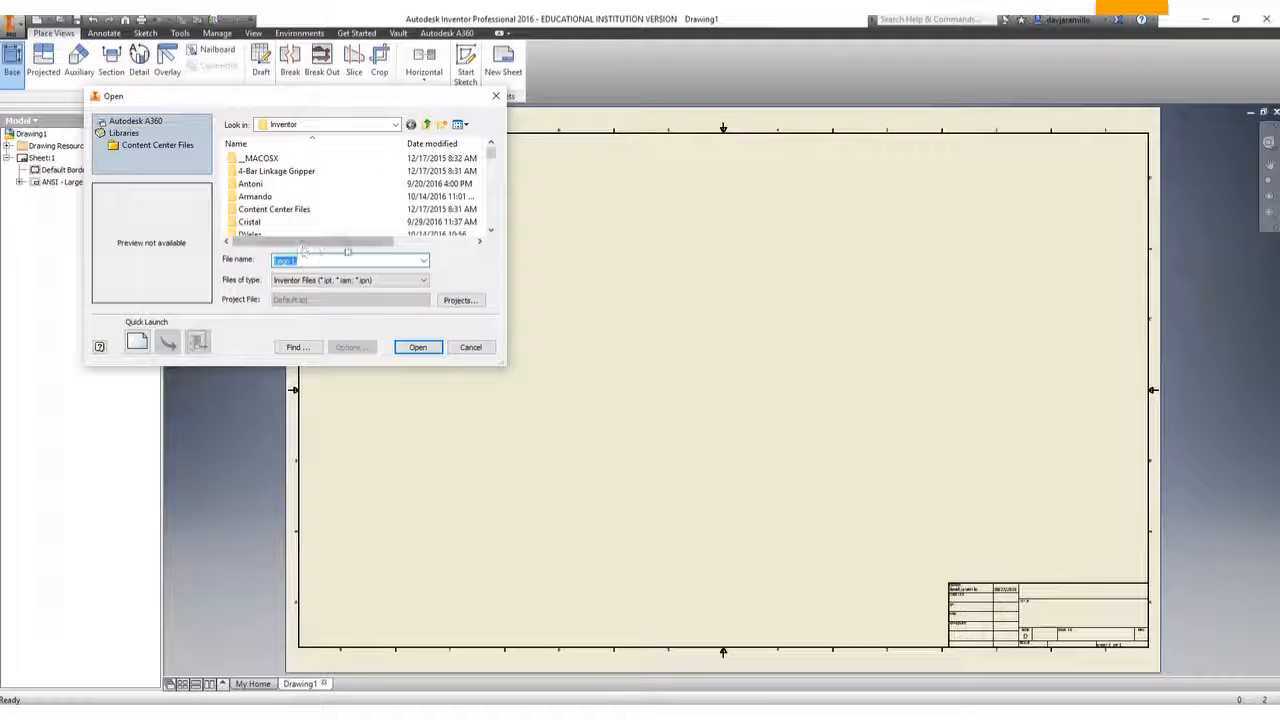
click(414, 347)
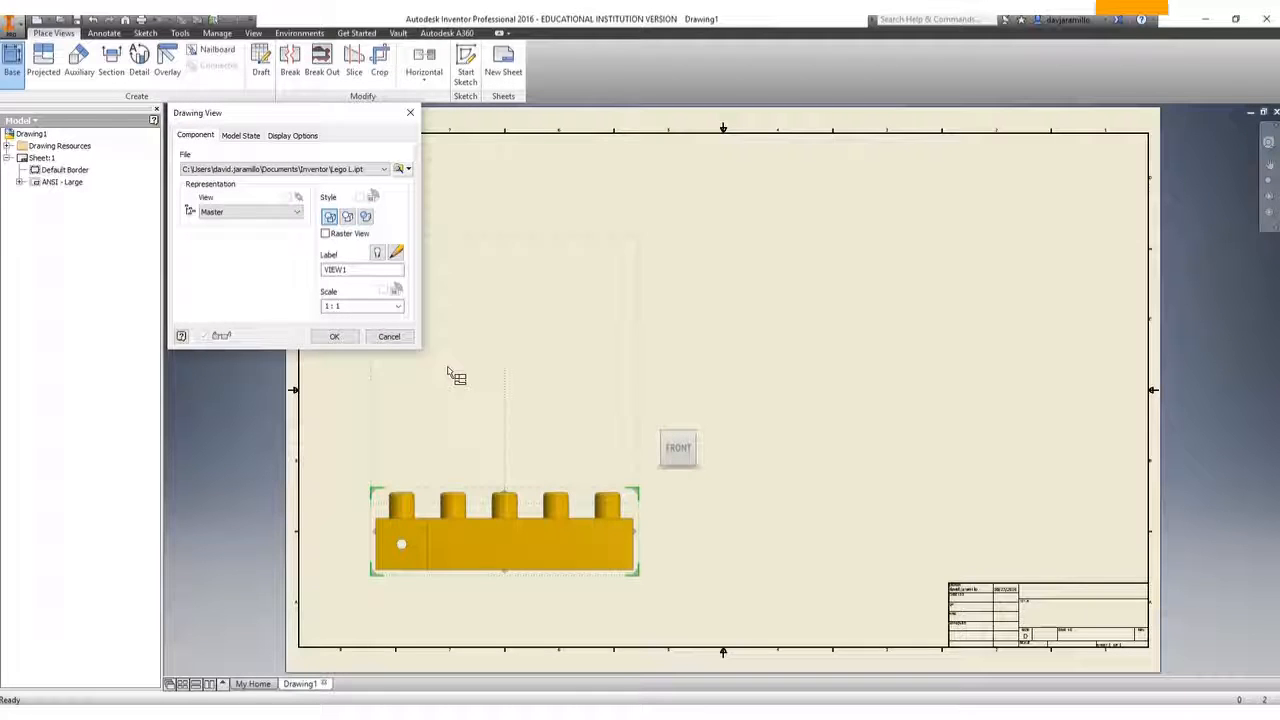
Step: Place the Lego L base view in isometric orientation at 1:1 scale with the hidden-line style
mouse_move(703, 438)
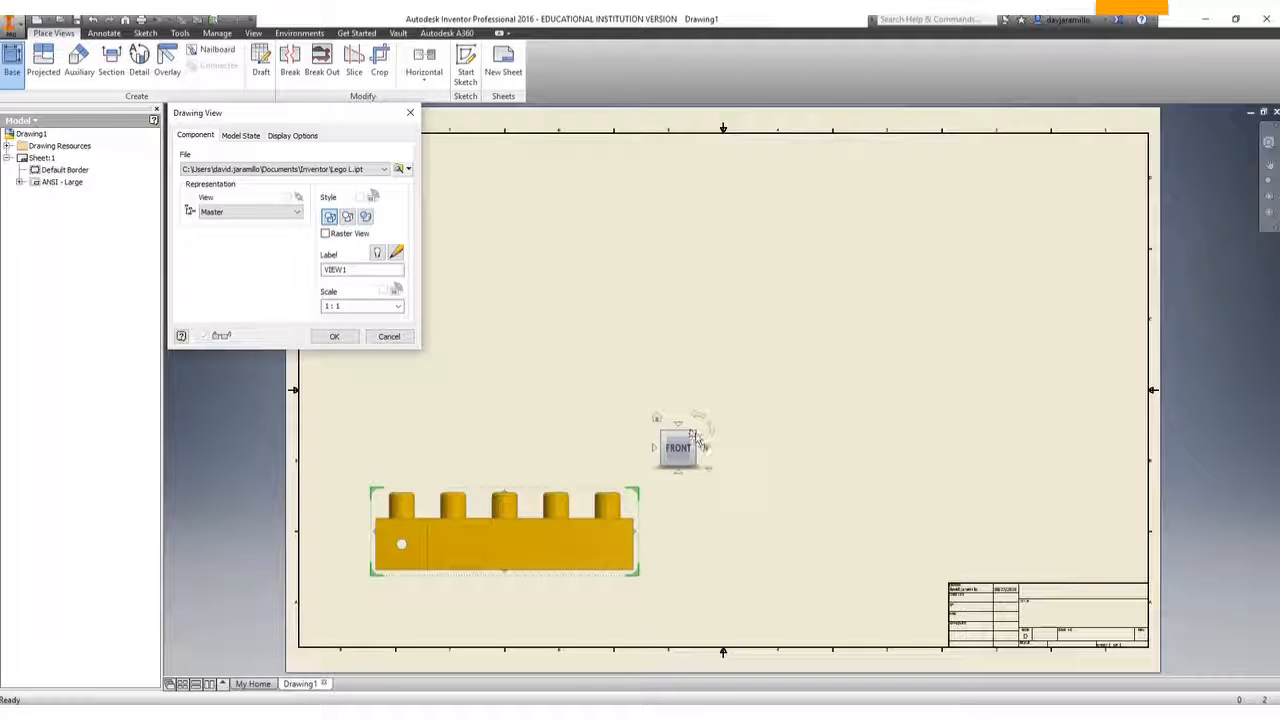
click(697, 432)
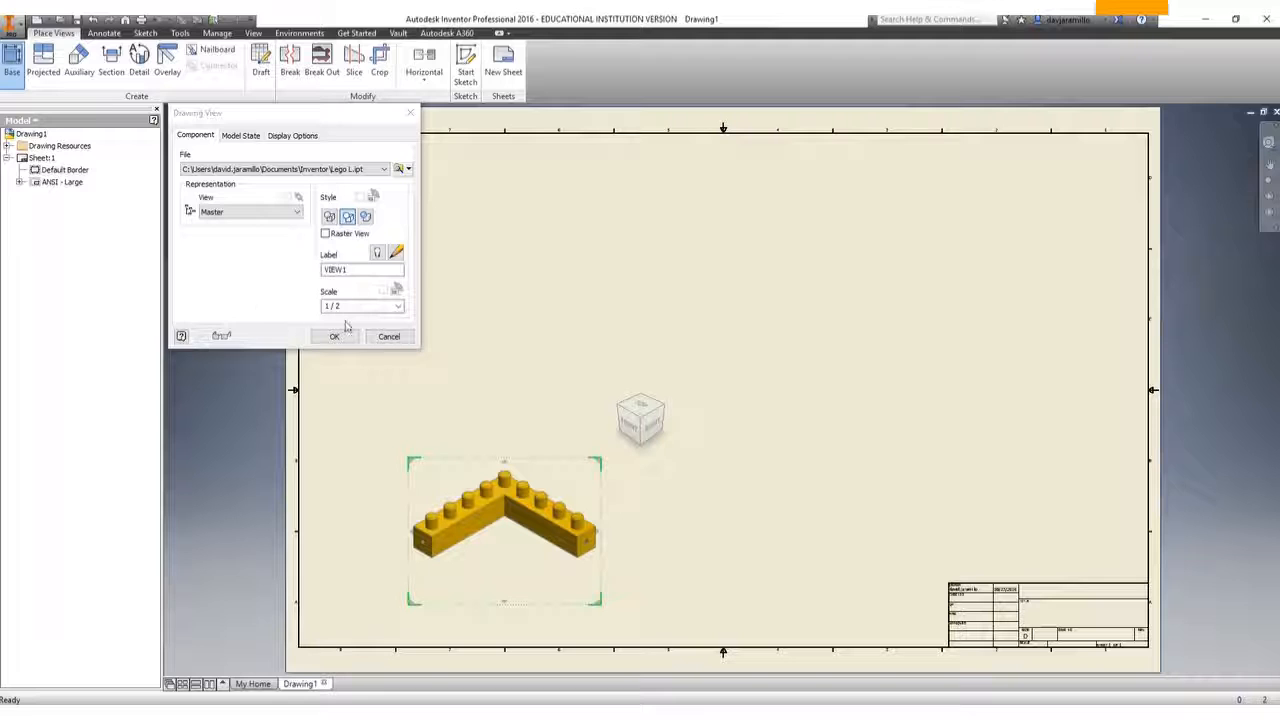
click(398, 306)
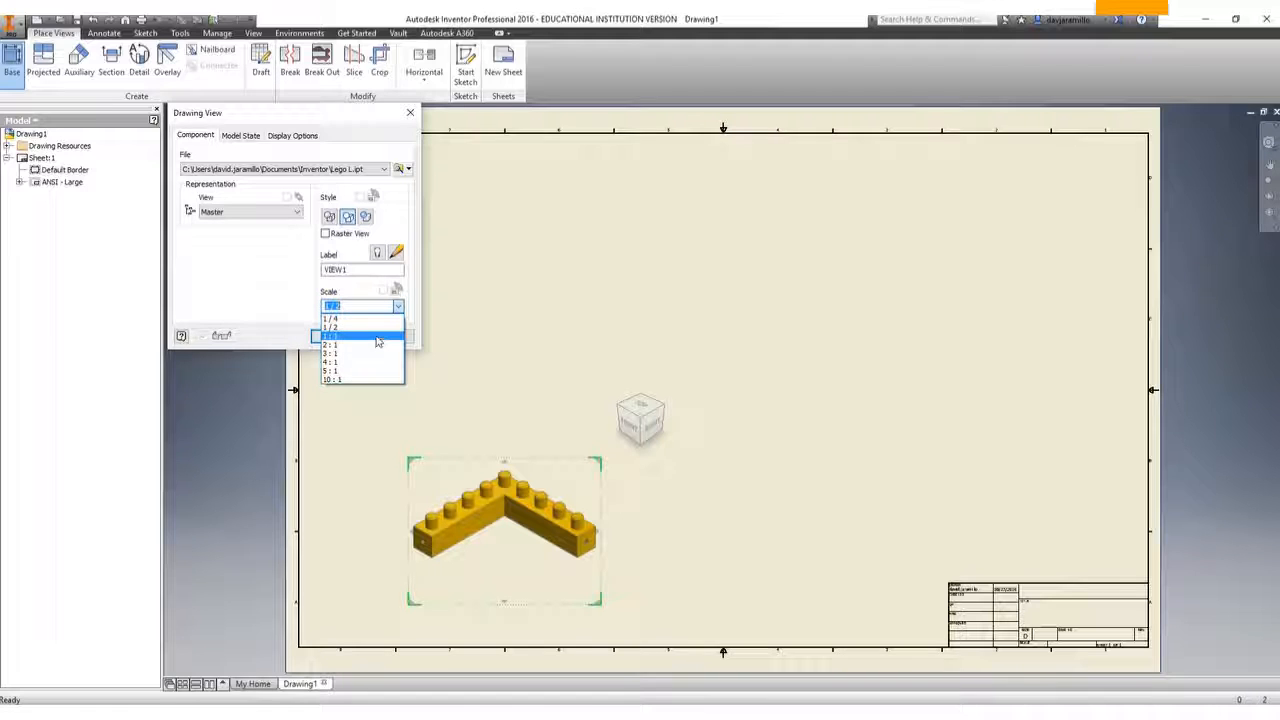
click(374, 338)
click(329, 217)
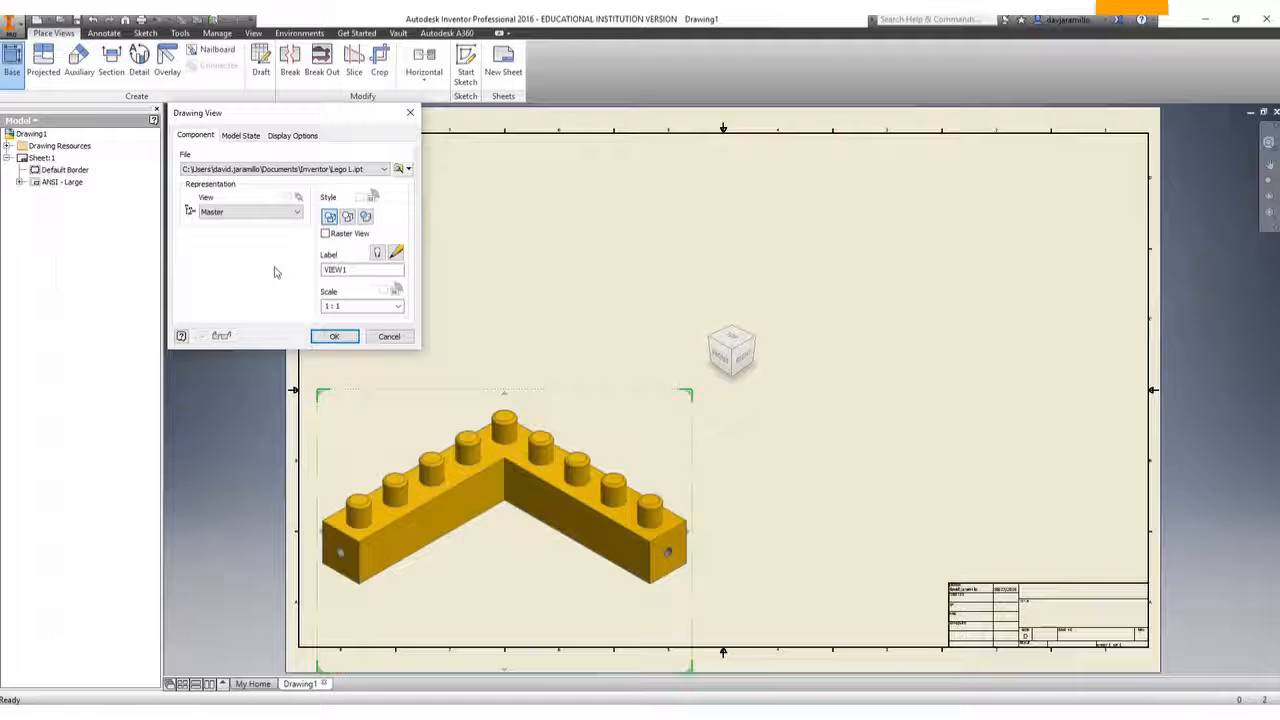
click(334, 336)
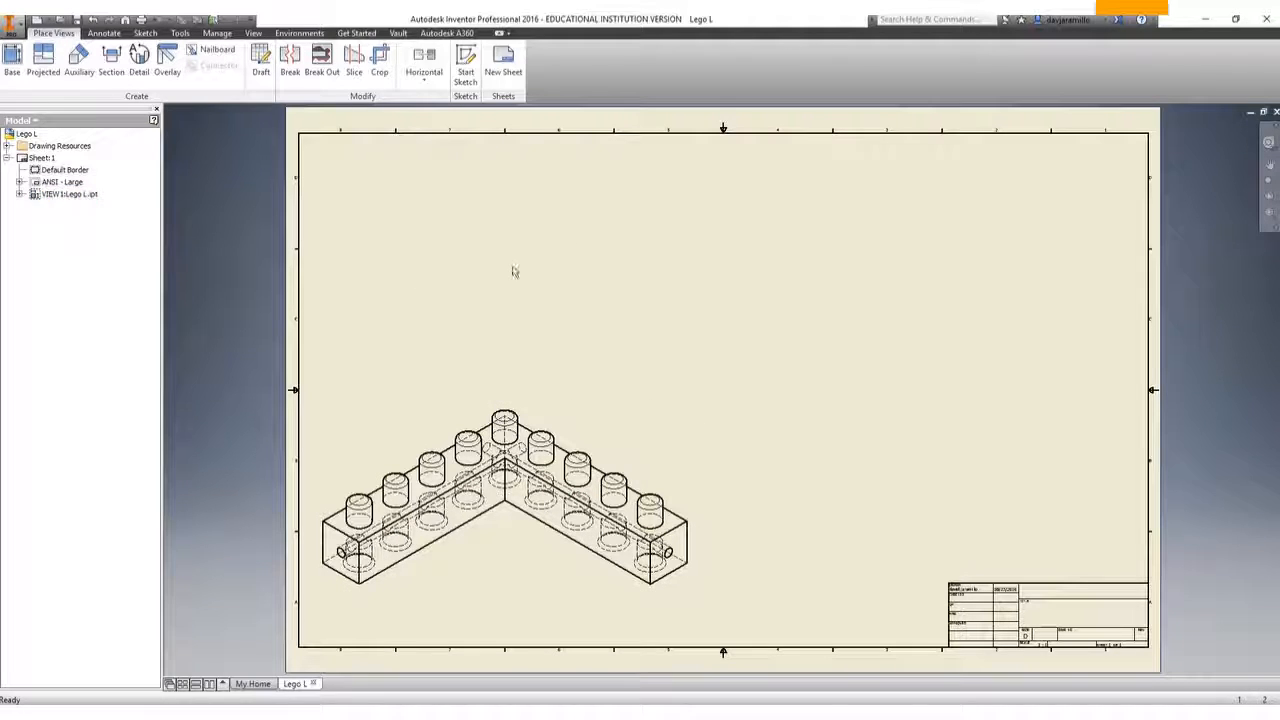
Step: Start a second base view on the sheet from the same Lego L part
click(12, 60)
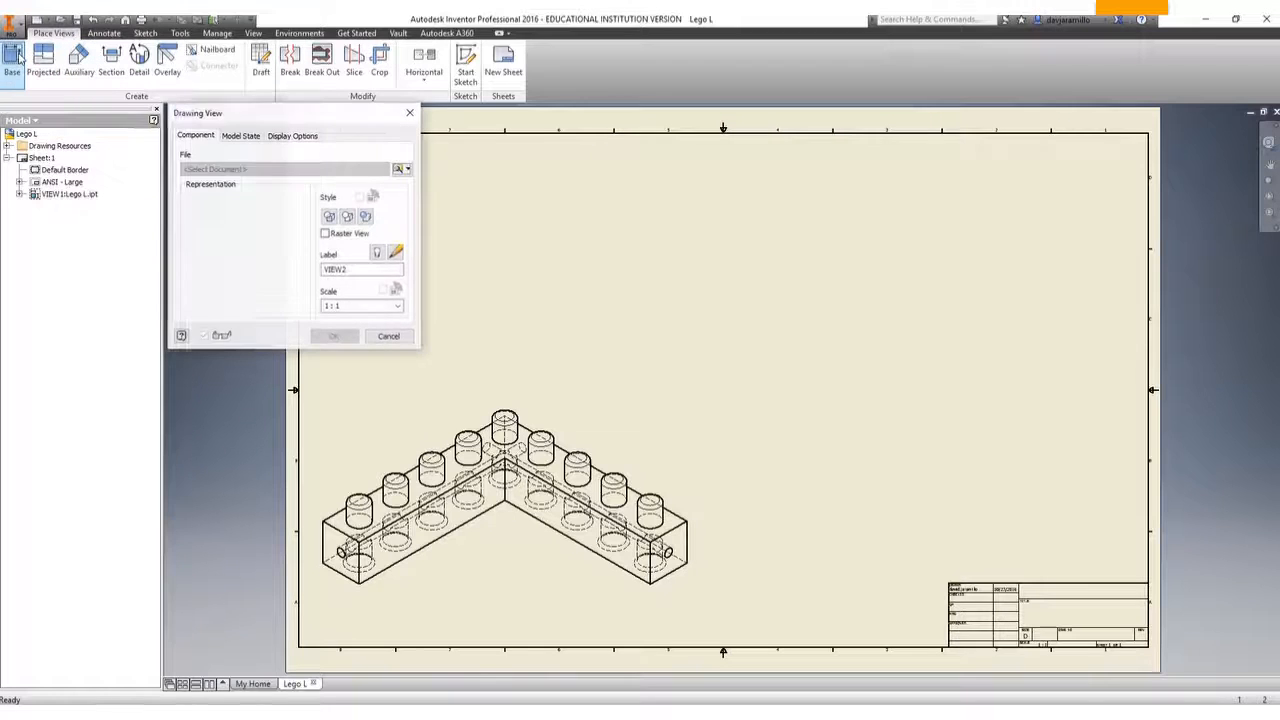
click(398, 169)
click(417, 347)
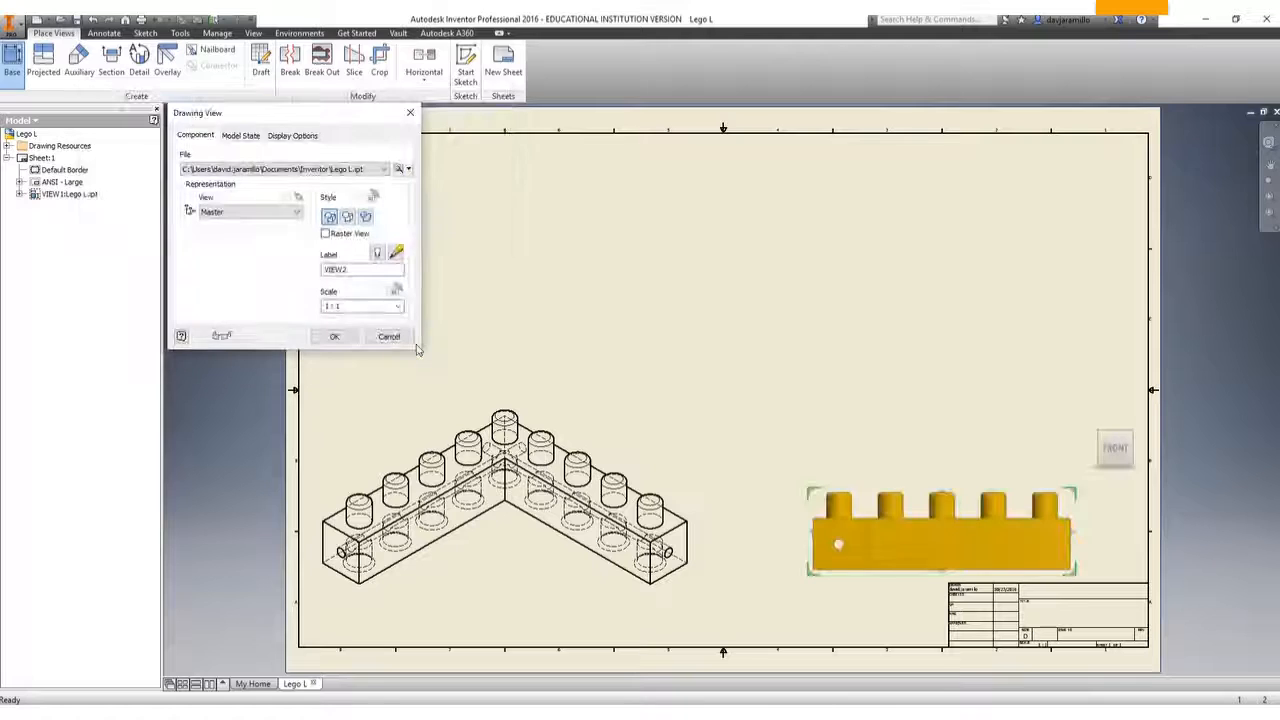
Step: Place the second Lego L view in top orientation at 1/2 scale with the shaded style, right of the isometric view
click(397, 307)
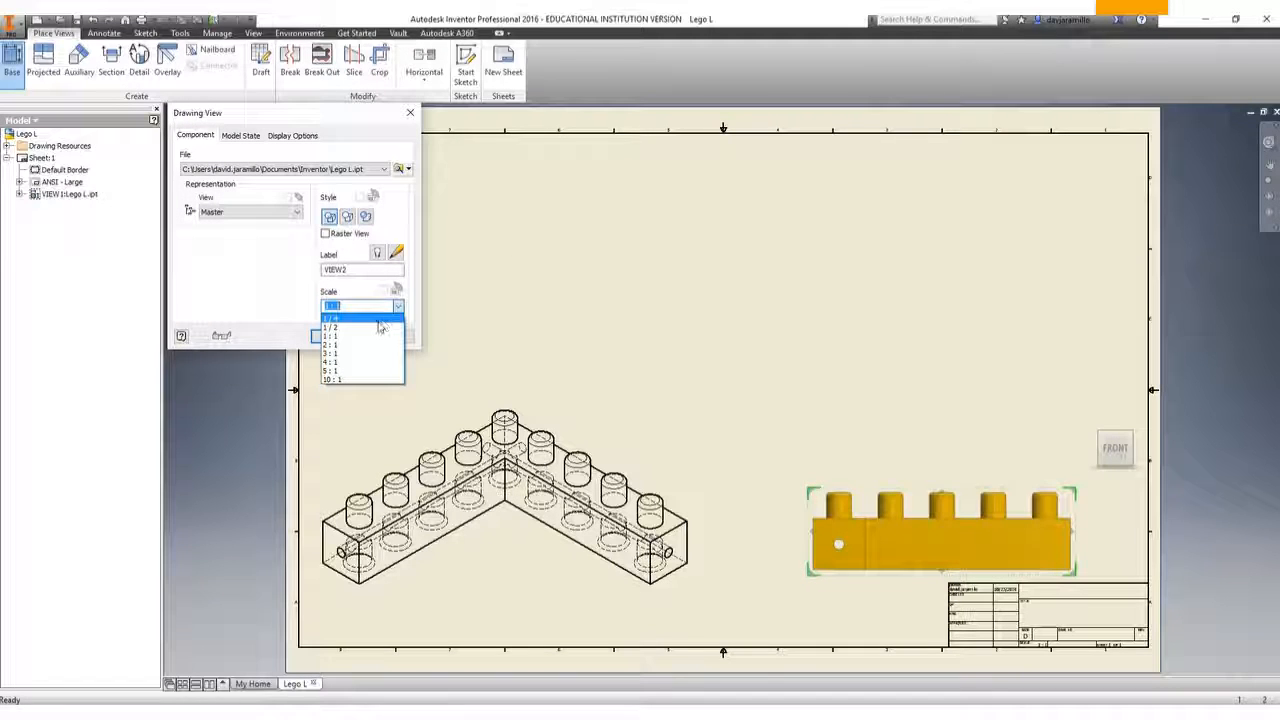
click(1111, 453)
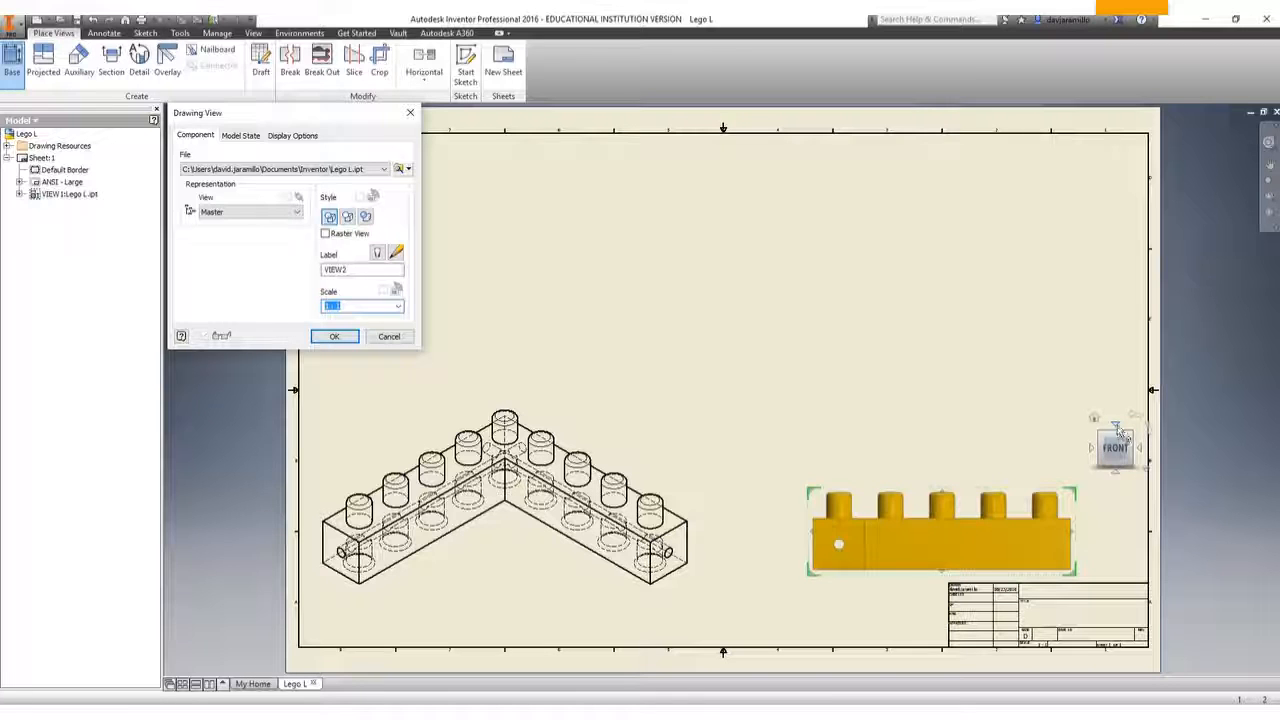
click(1117, 427)
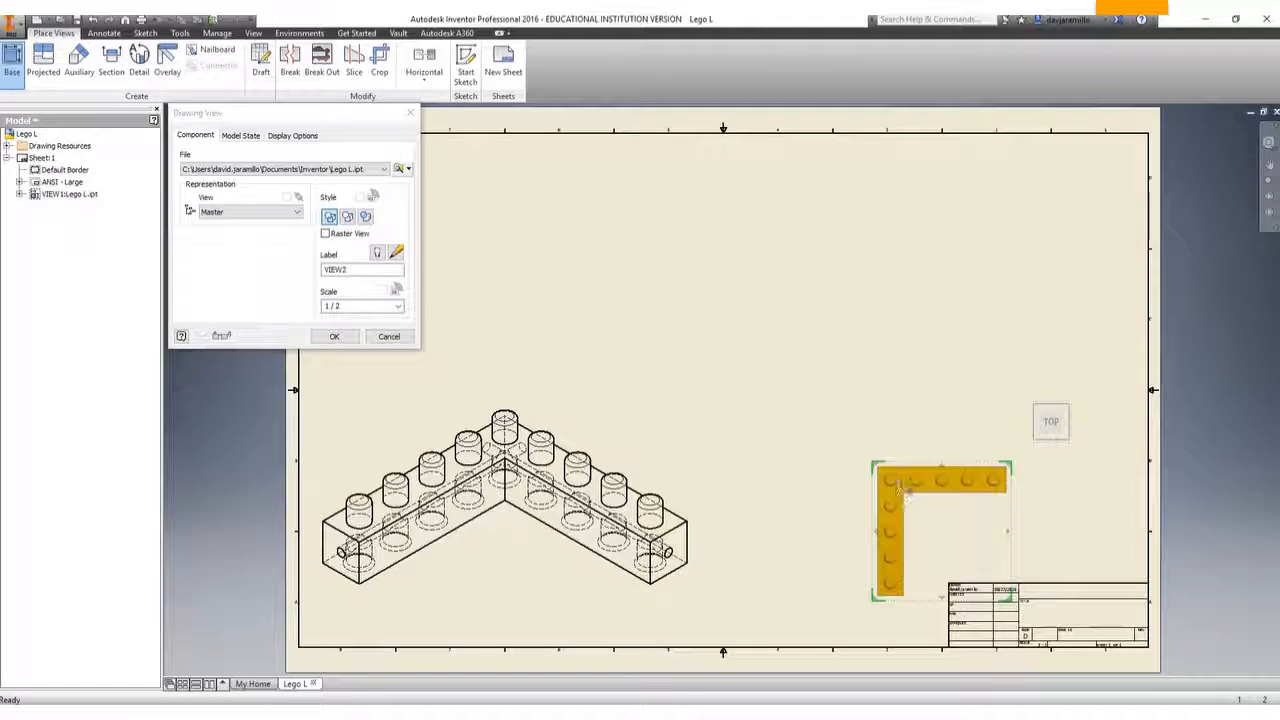
drag(905, 492, 825, 450)
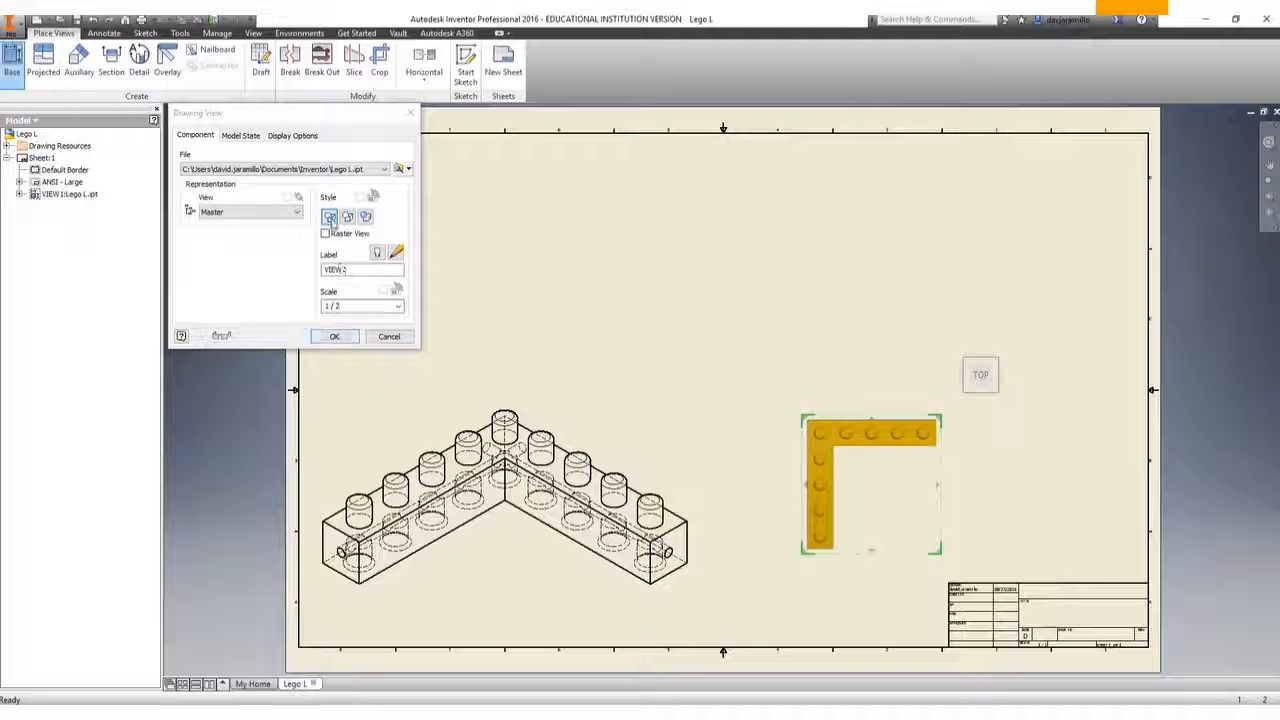
click(366, 220)
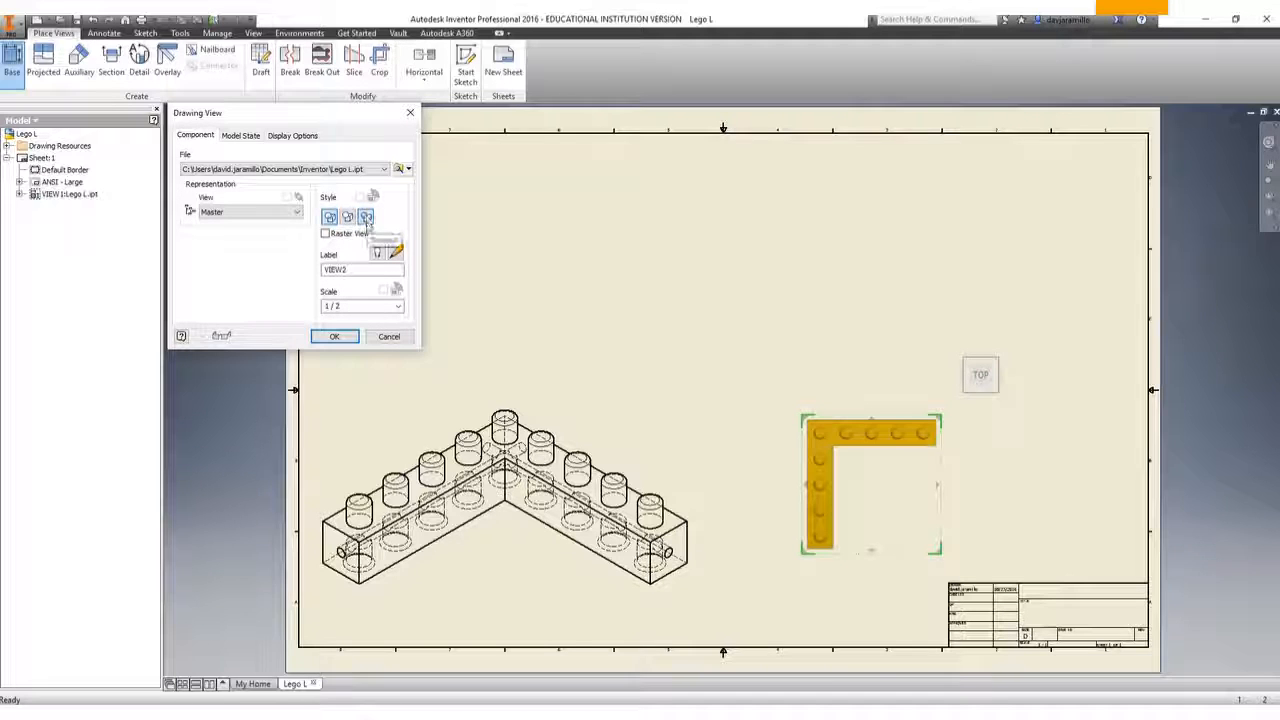
click(334, 336)
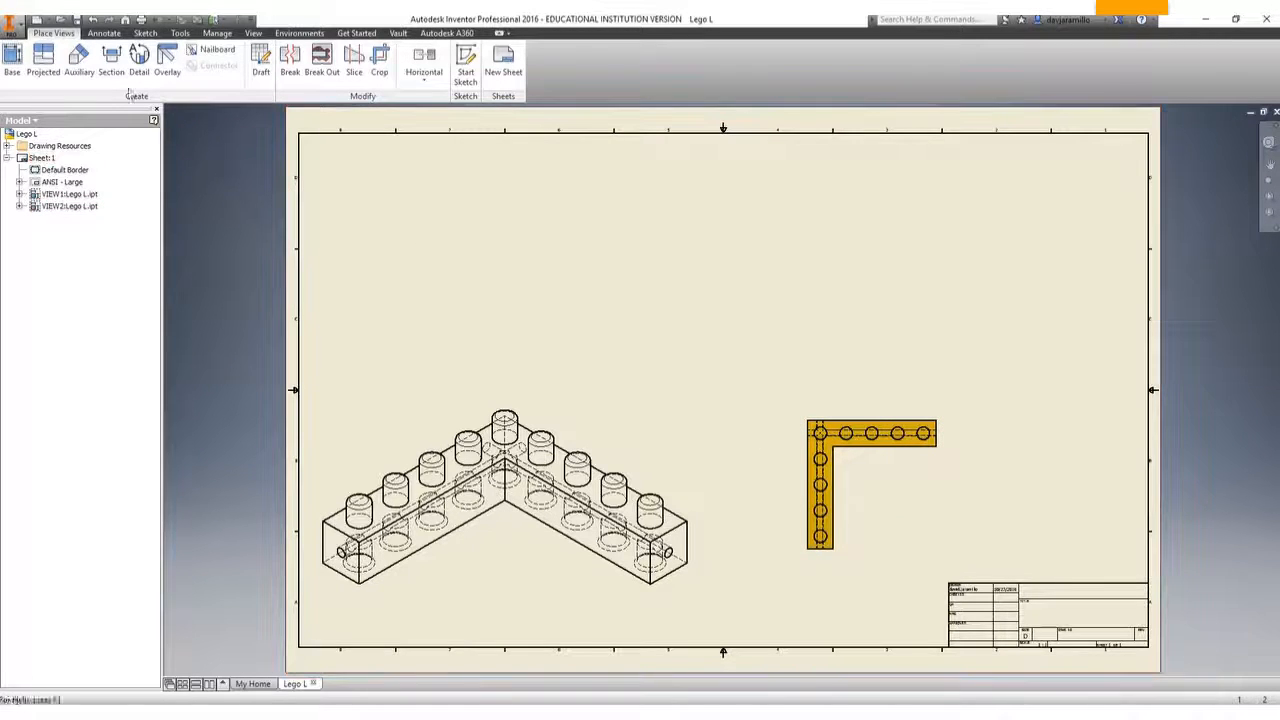
Step: Start a third base view on the sheet using the Lego L part as its model
click(12, 60)
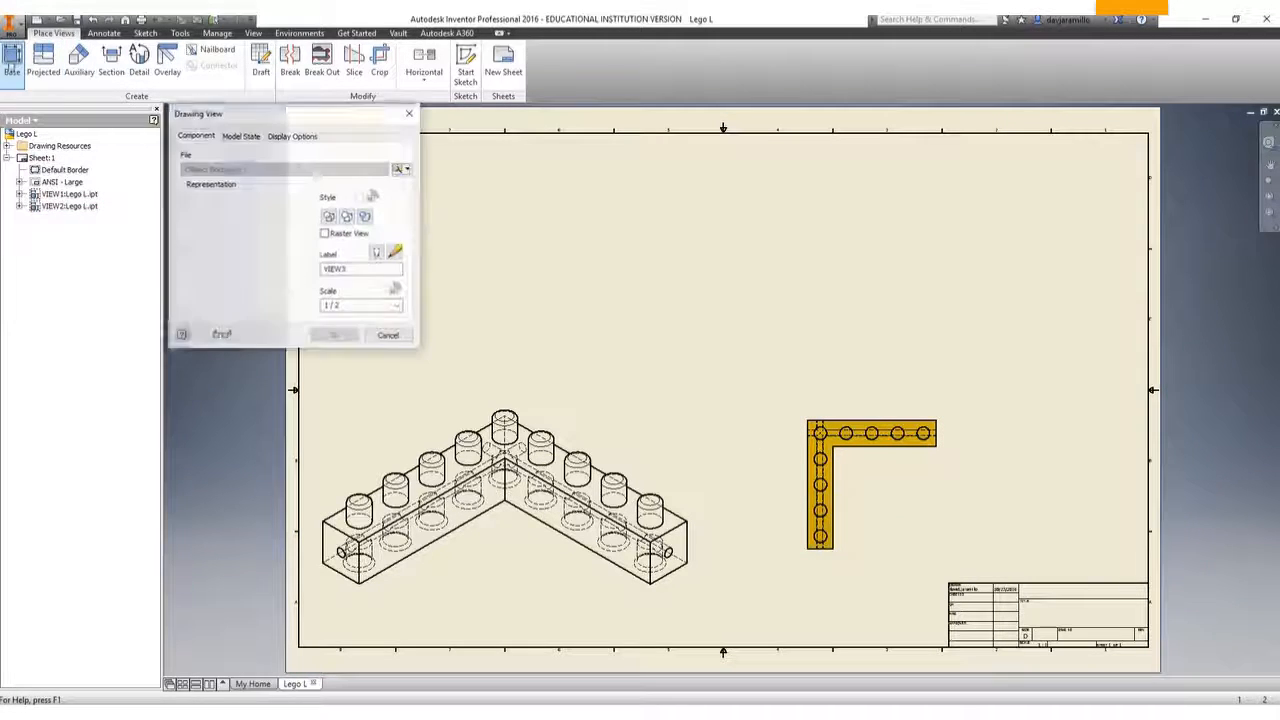
click(403, 171)
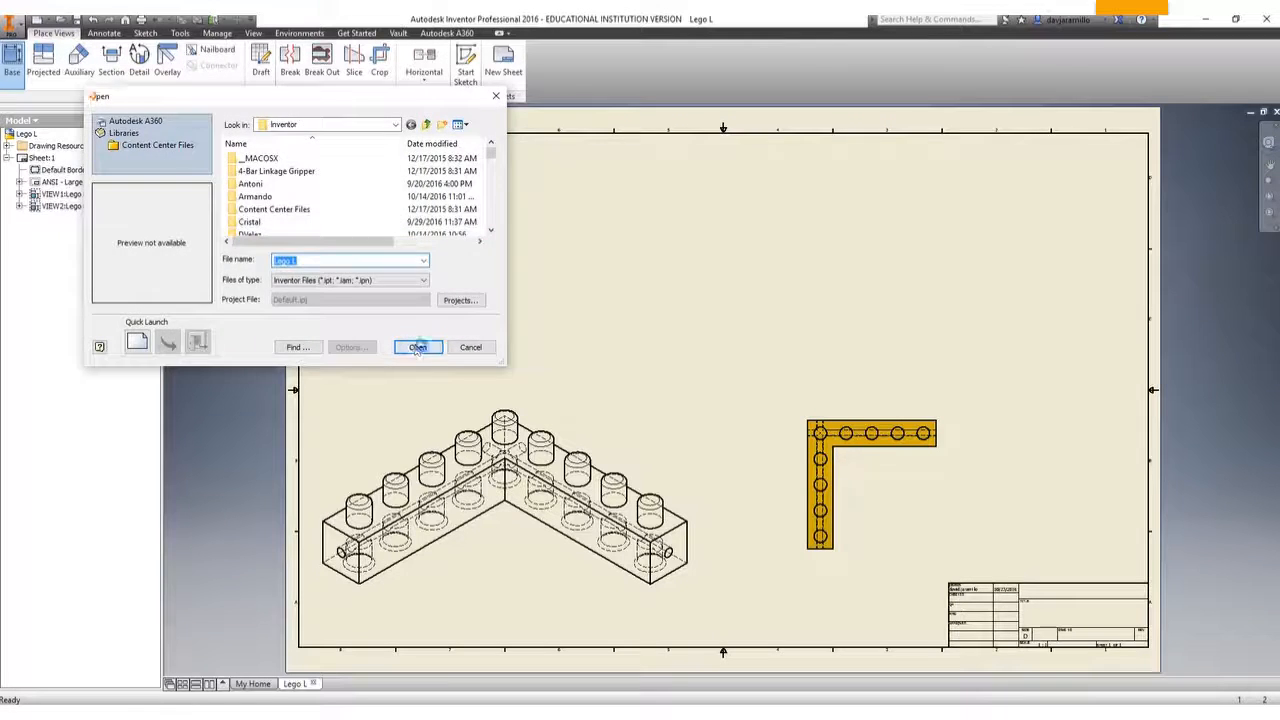
click(417, 347)
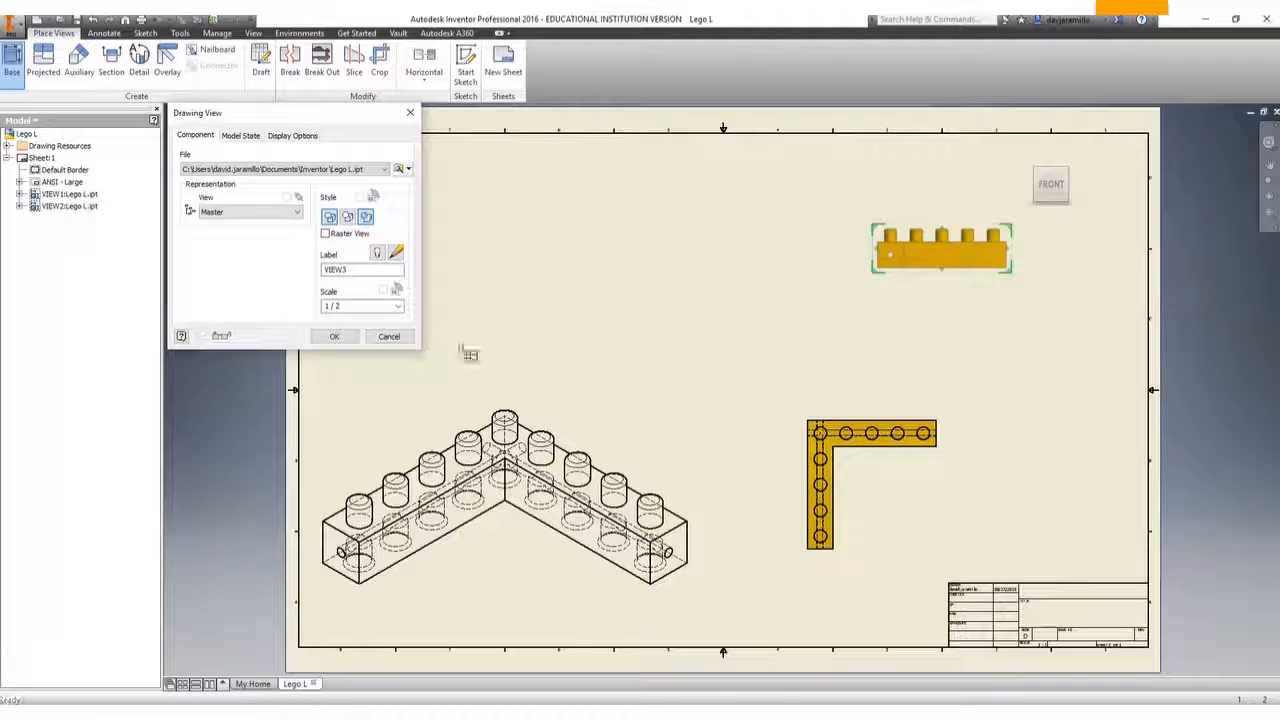
Step: Place the third view as an isometric seen from below at 1:1 scale in the sheet's upper right corner, with shaded style
click(1039, 201)
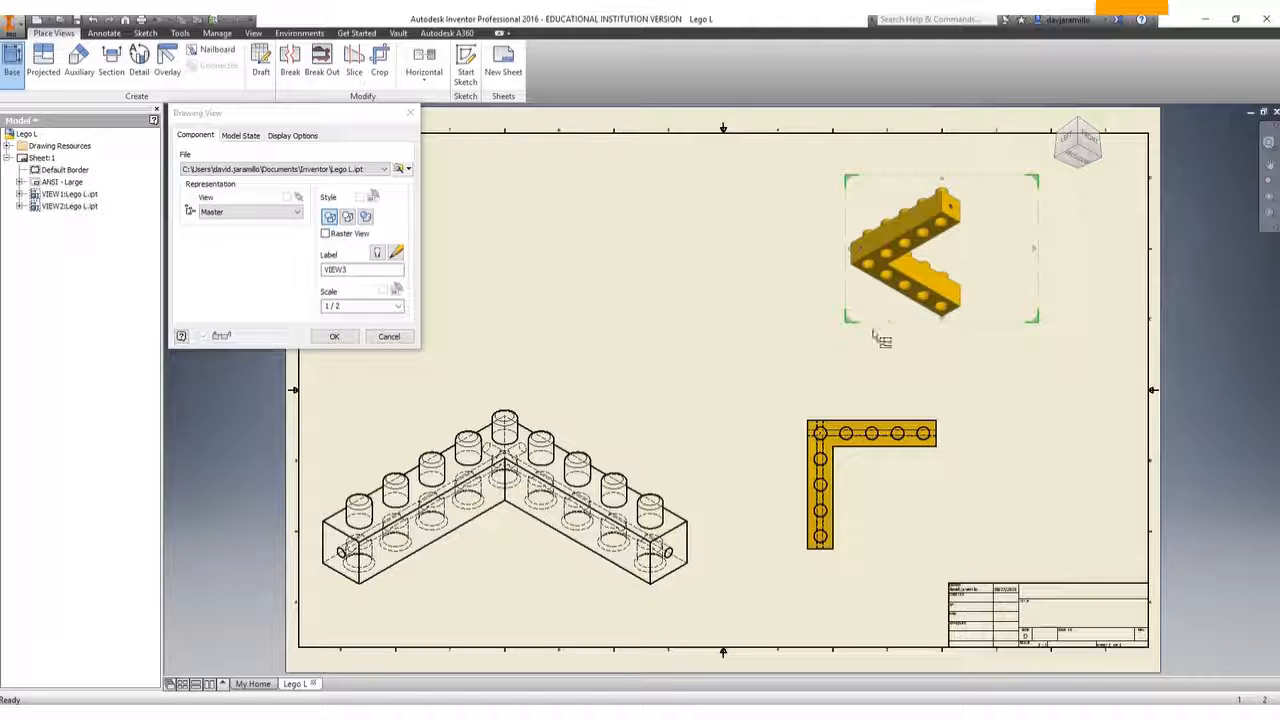
click(398, 306)
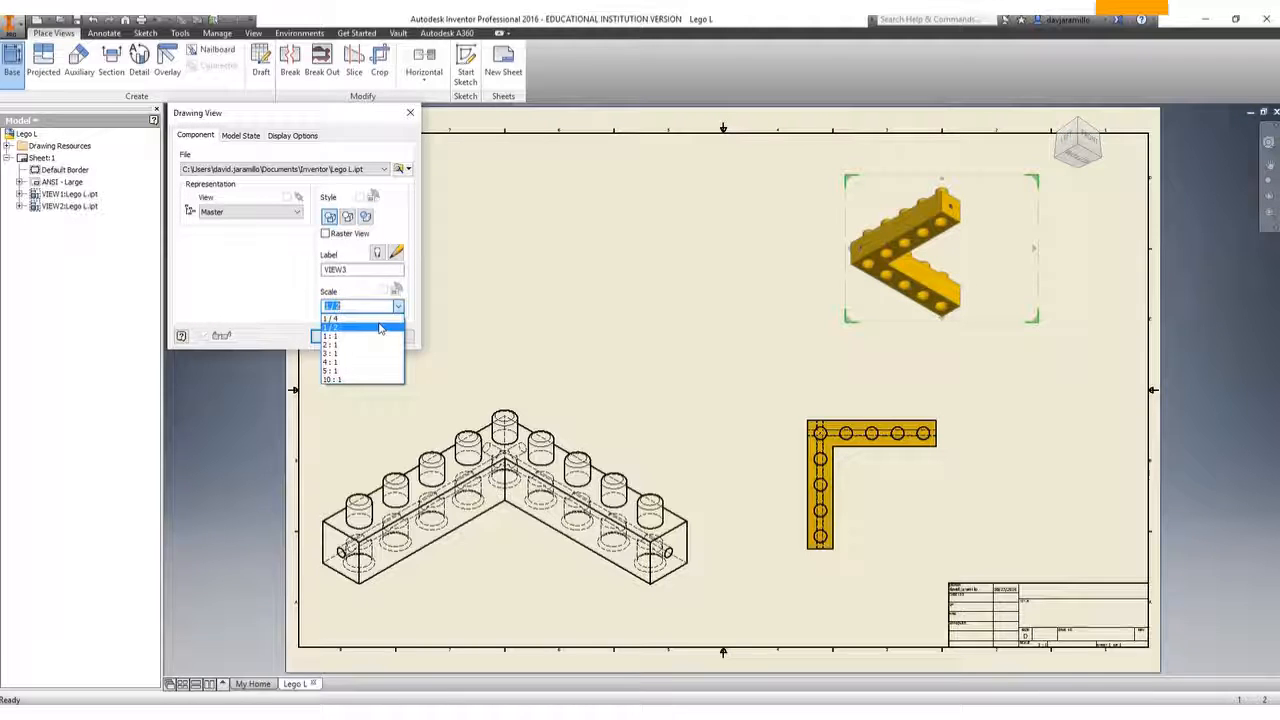
click(380, 336)
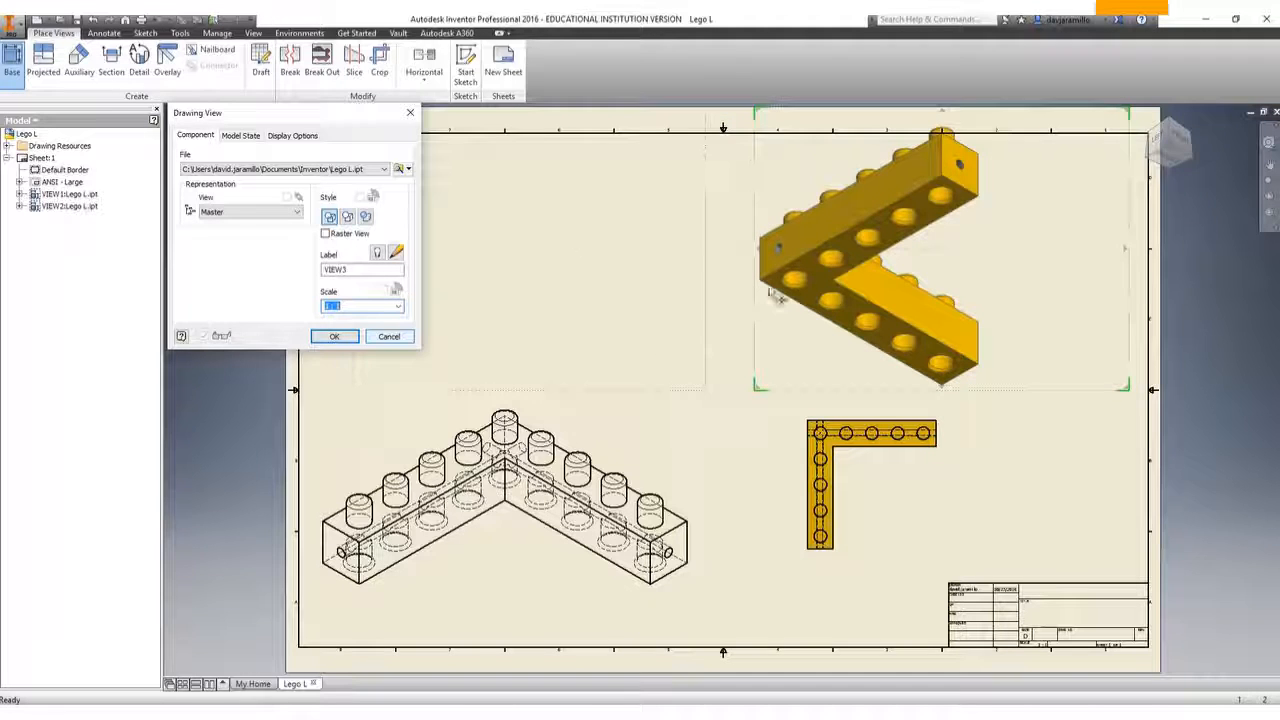
drag(804, 258, 894, 294)
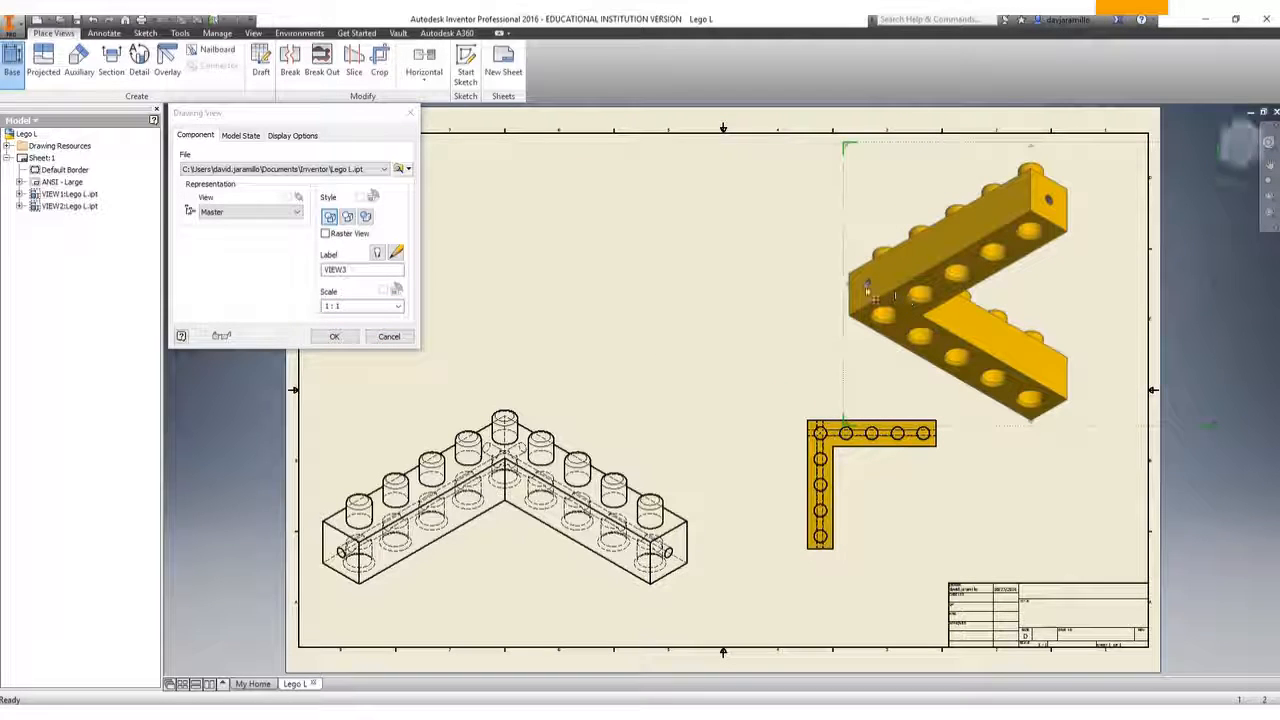
click(334, 336)
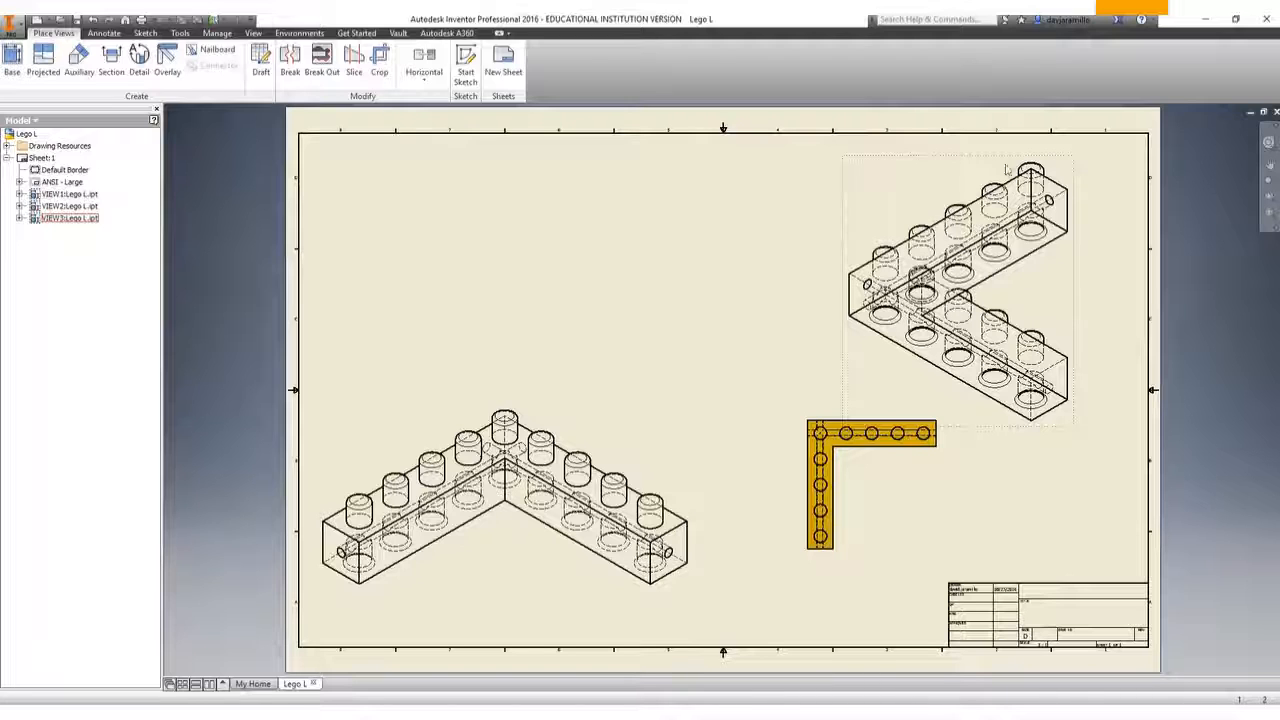
double_click(1018, 295)
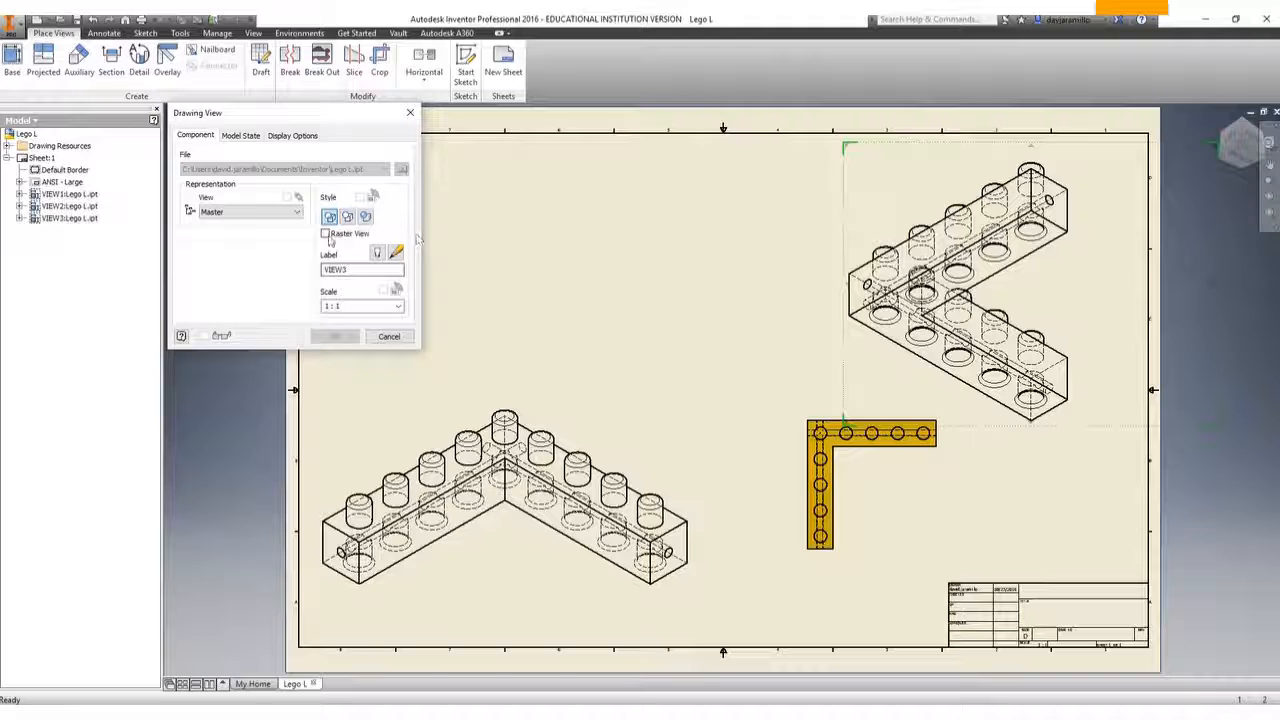
click(334, 337)
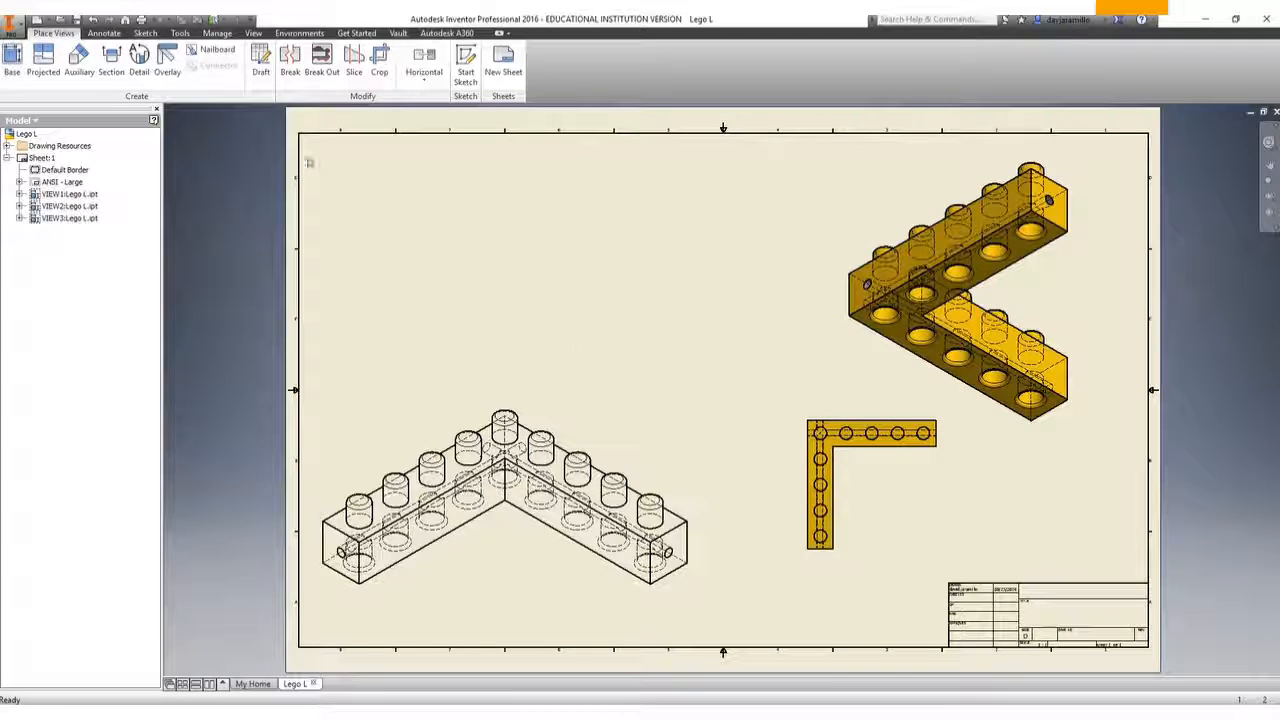
Step: Place a fourth Lego L base view in front orientation at 1:1 scale, shaded, above the first isometric view
click(12, 62)
click(408, 176)
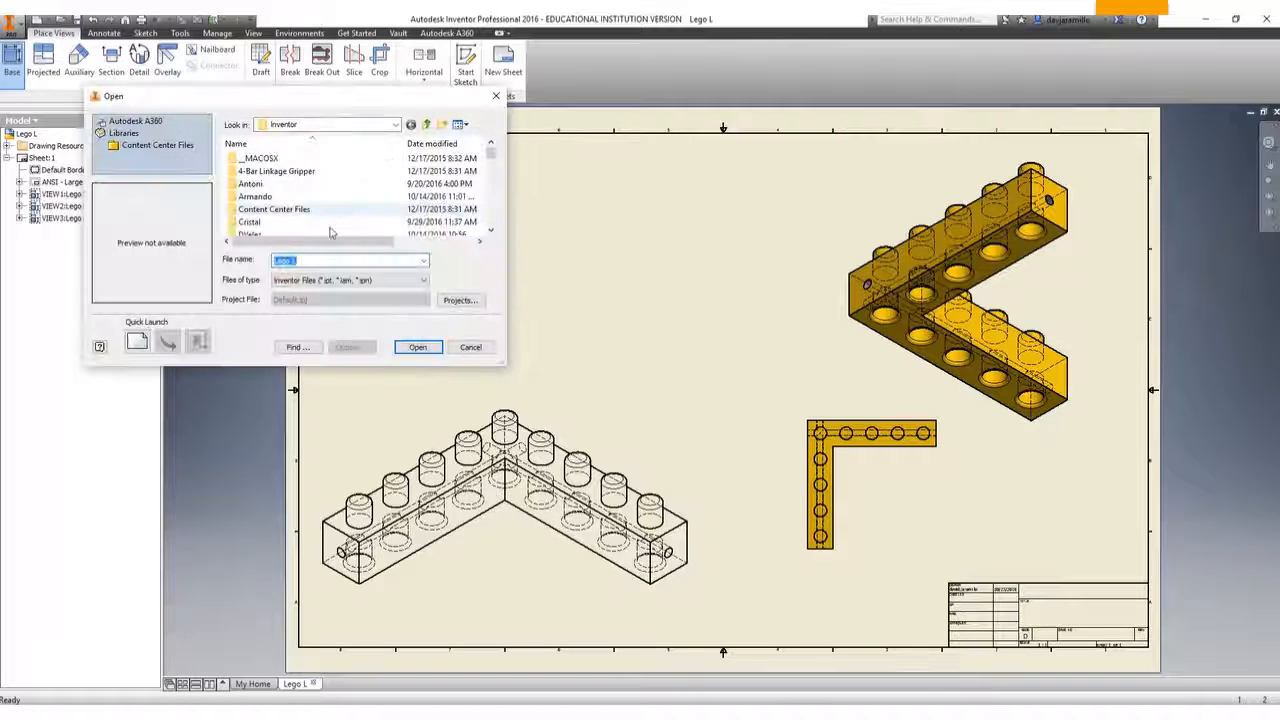
click(418, 347)
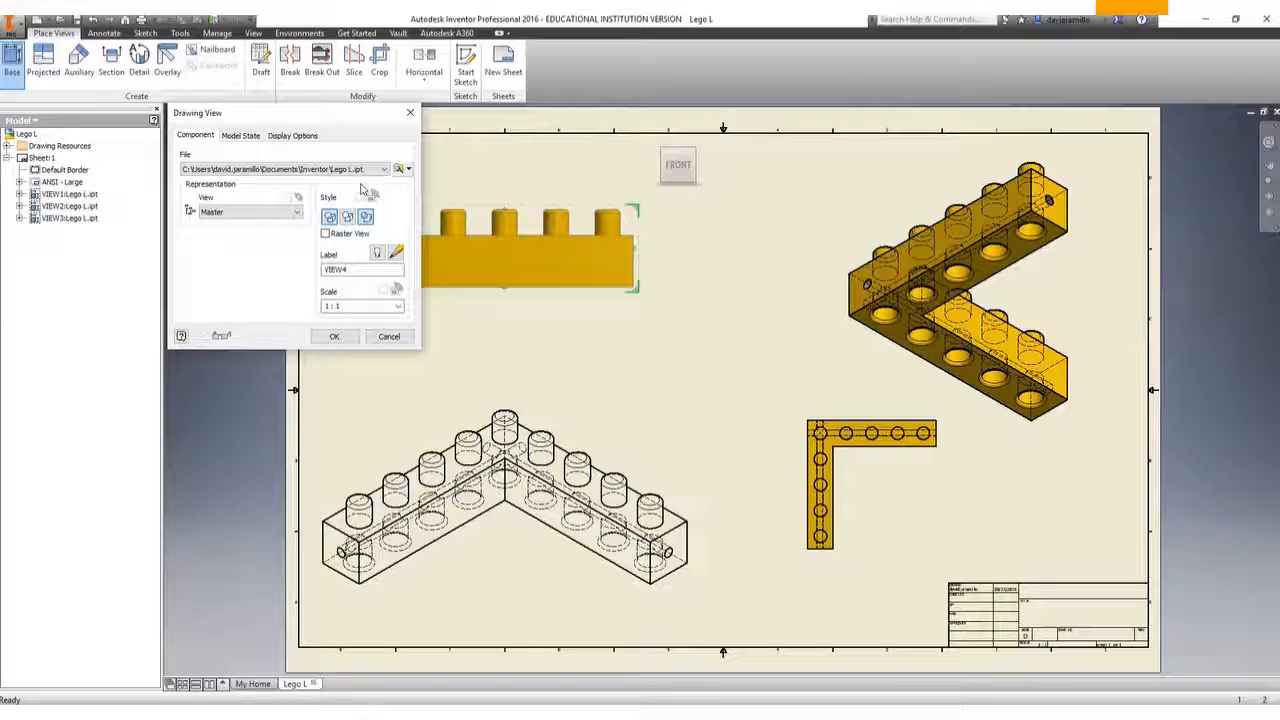
click(334, 336)
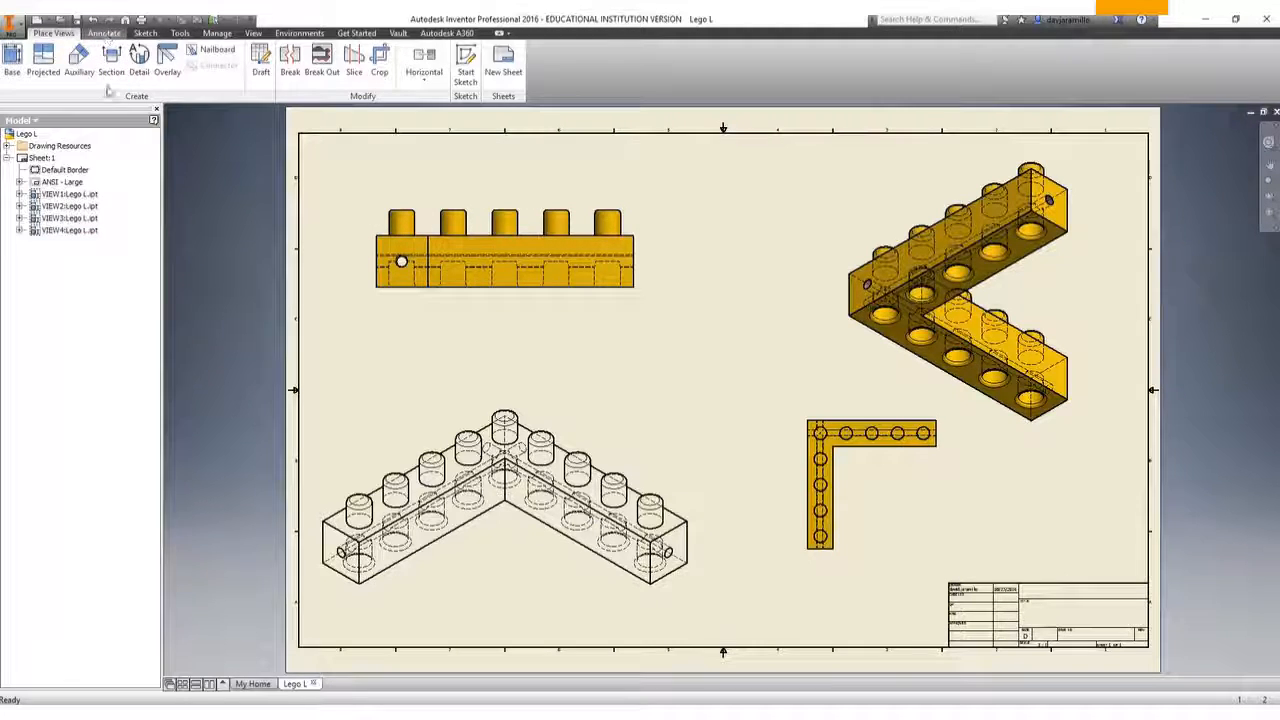
Step: Dimension the height of the front view's right end edge, placing the dimension to its right
click(104, 33)
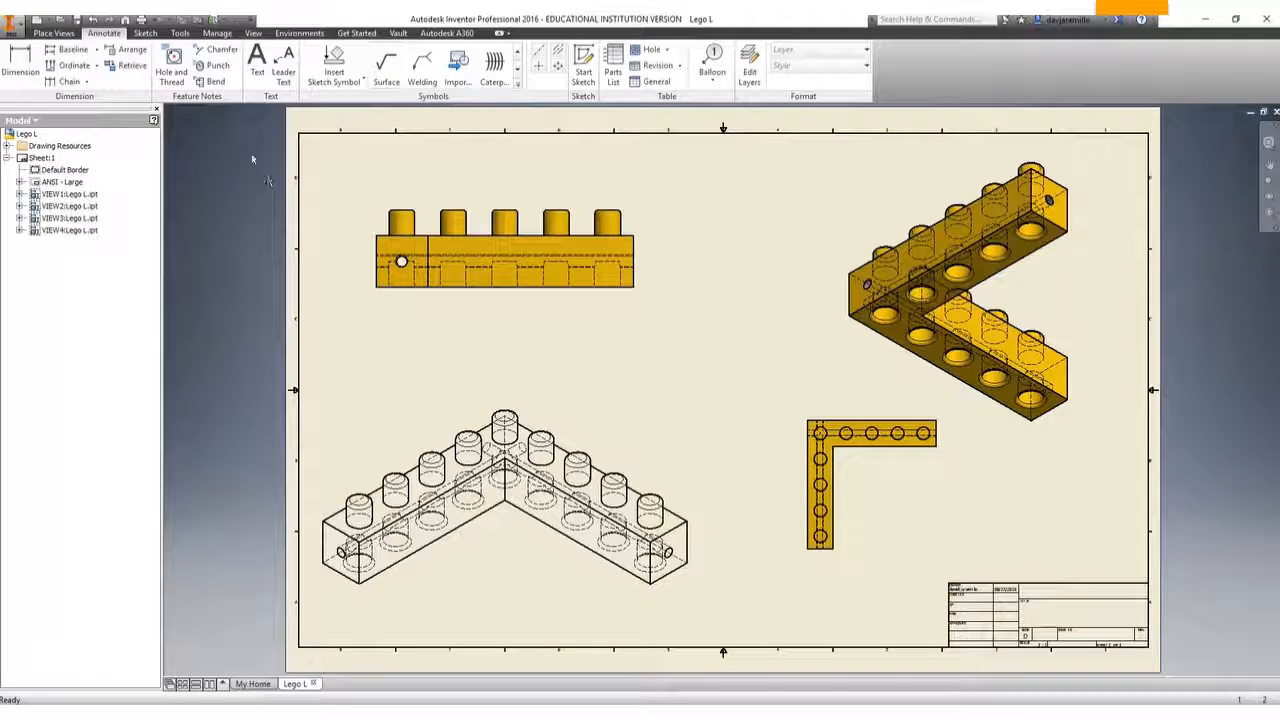
click(9, 76)
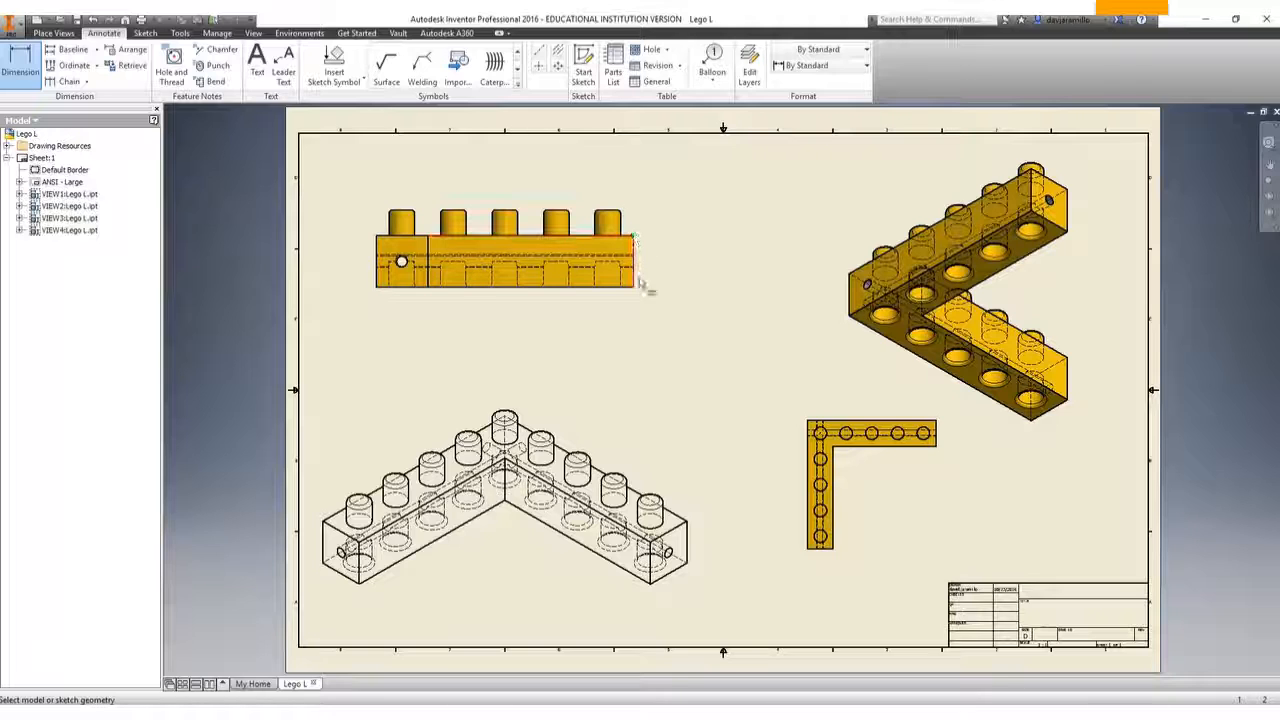
click(634, 276)
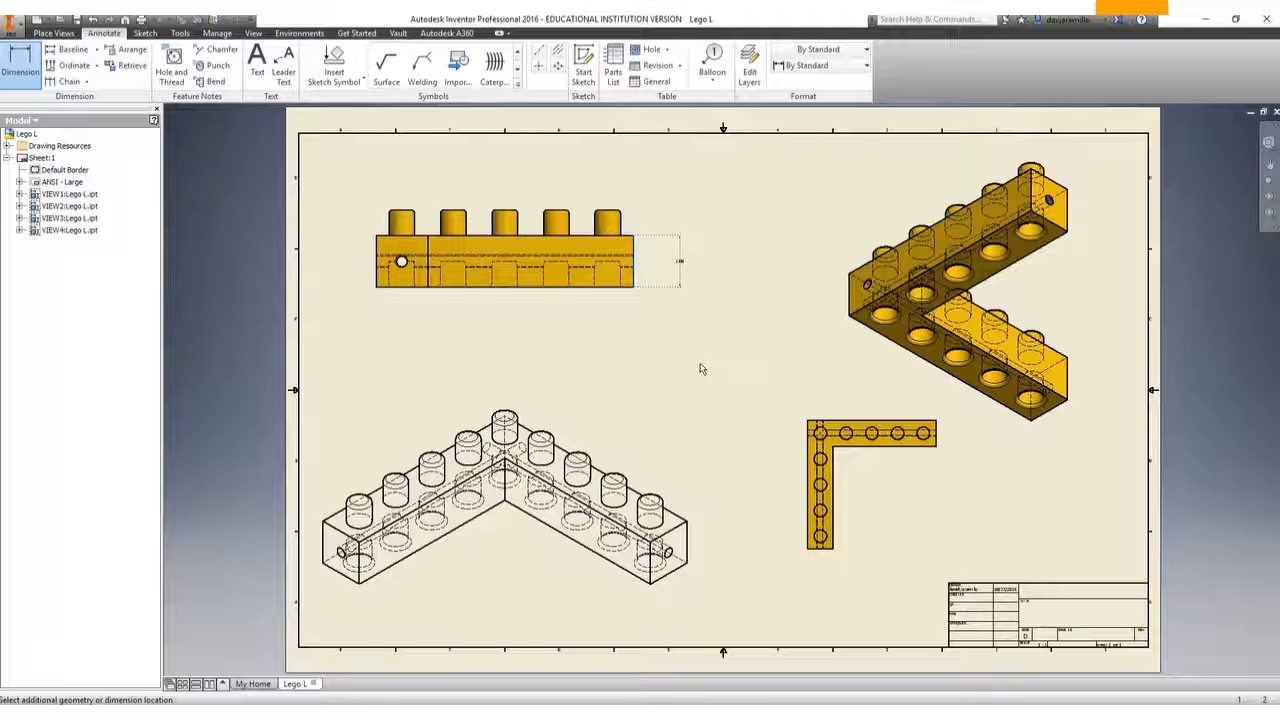
click(698, 316)
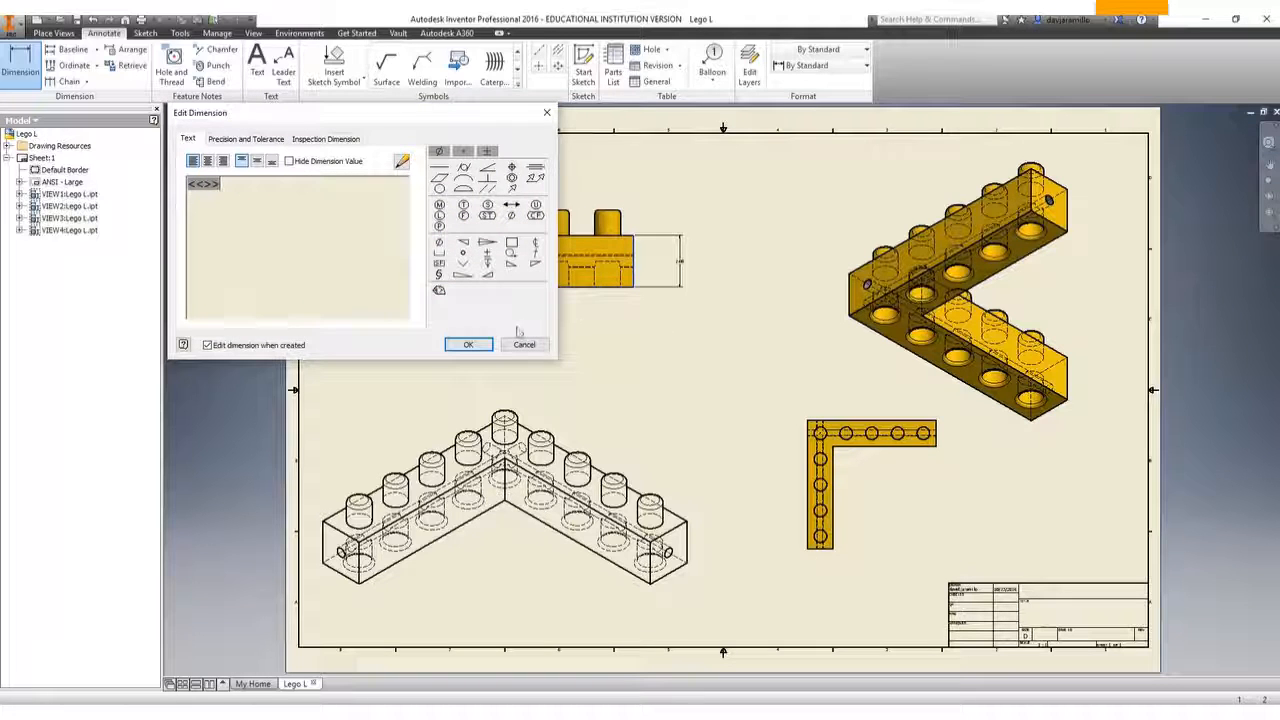
click(468, 344)
Step: Dimension the long bottom edge of the front view, placing the dimension below it
scroll(677, 284, up, 6)
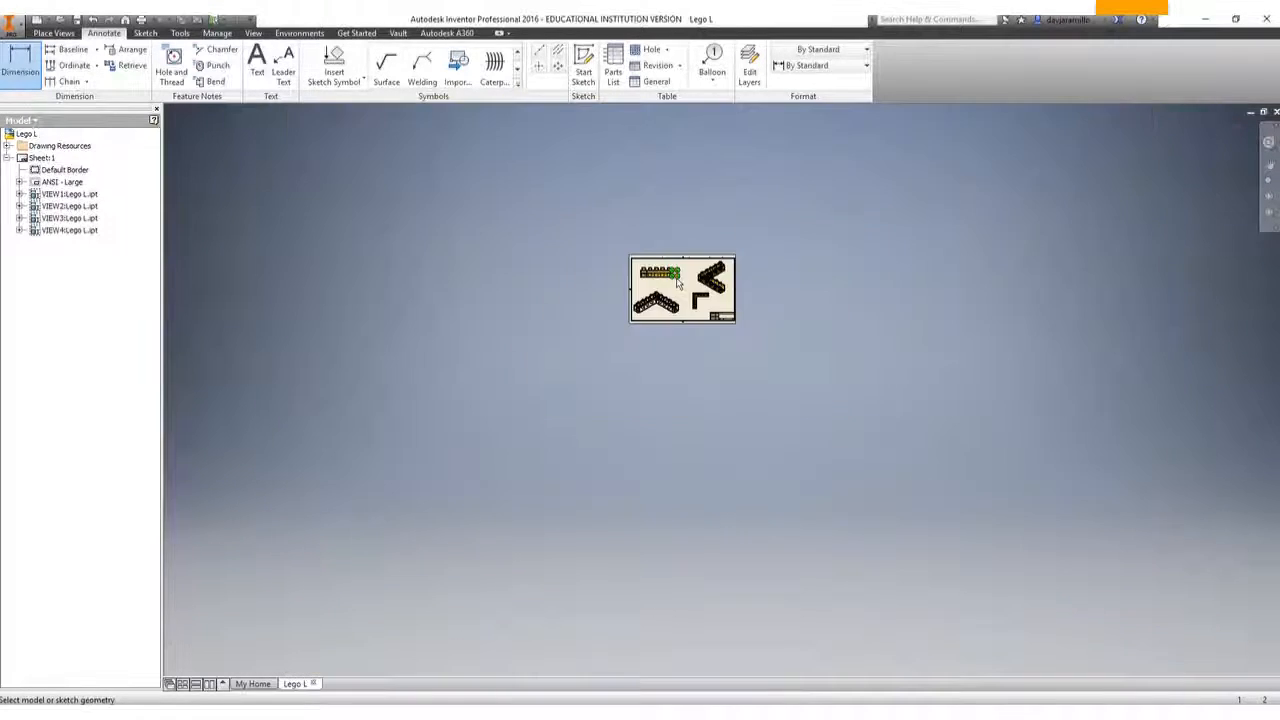
scroll(677, 284, down, 7)
middle_drag(678, 230, 665, 402)
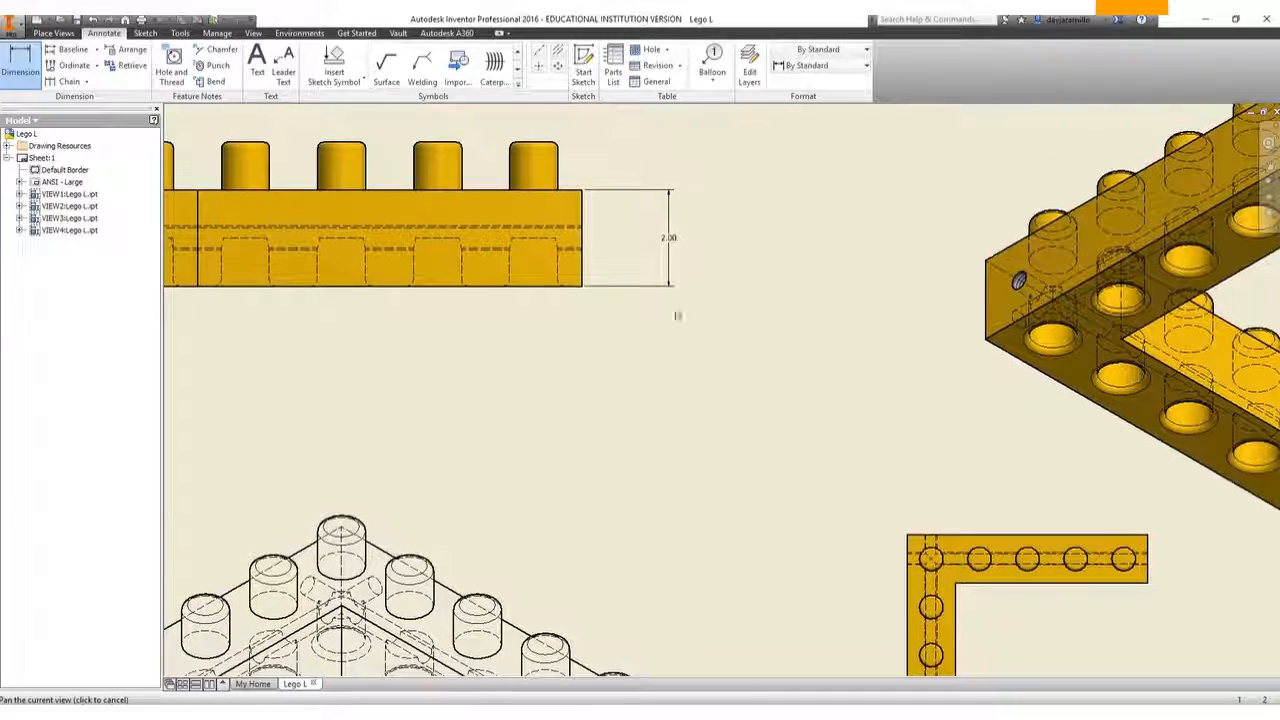
scroll(655, 345, up, 5)
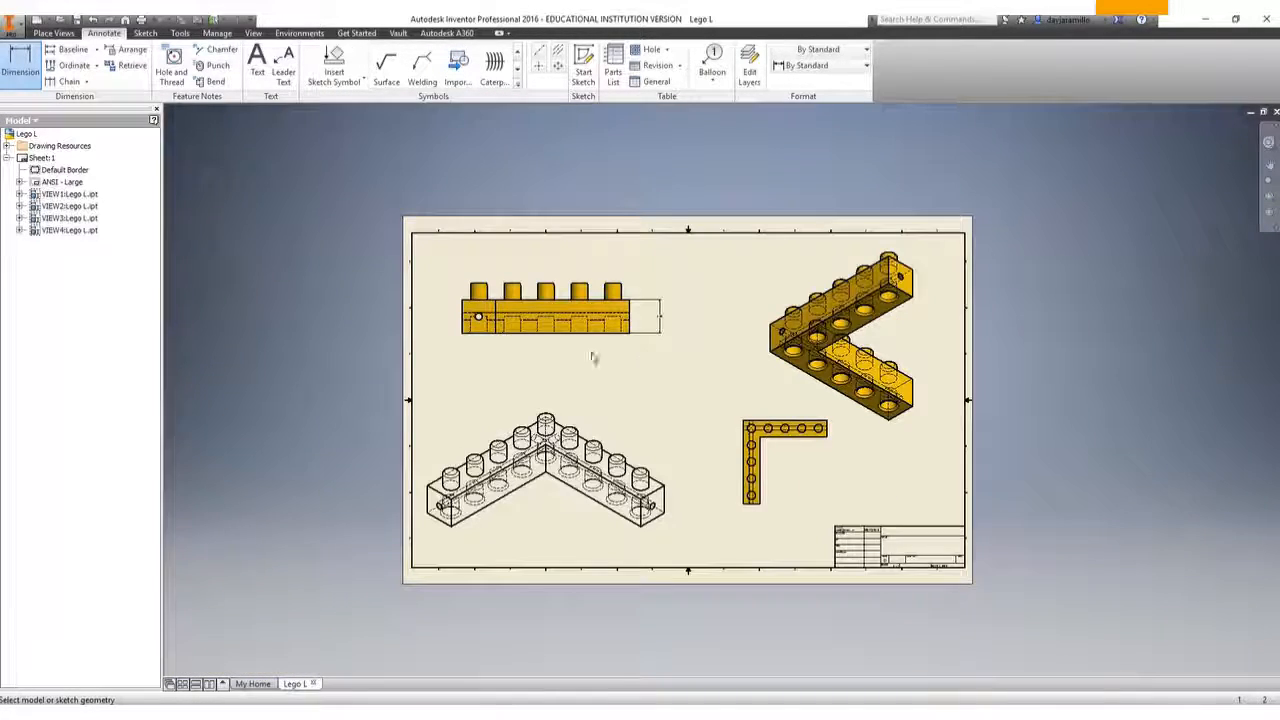
scroll(545, 368, down, 3)
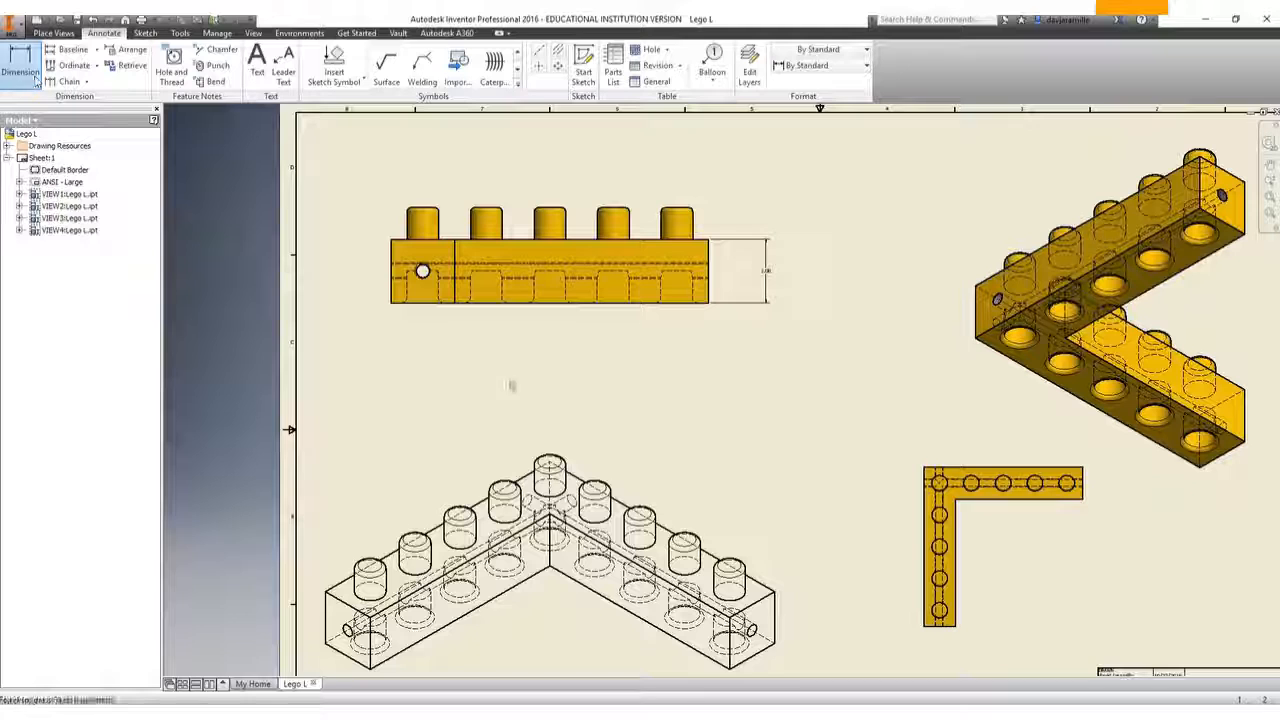
click(553, 309)
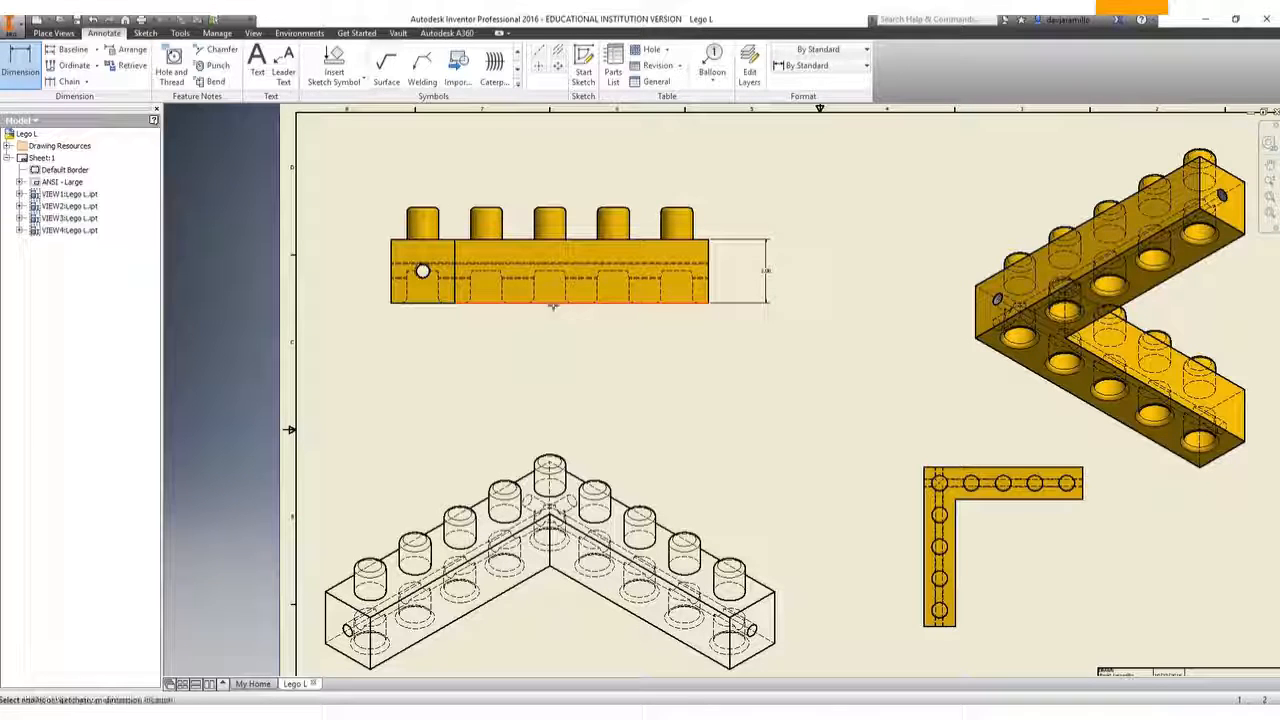
click(547, 360)
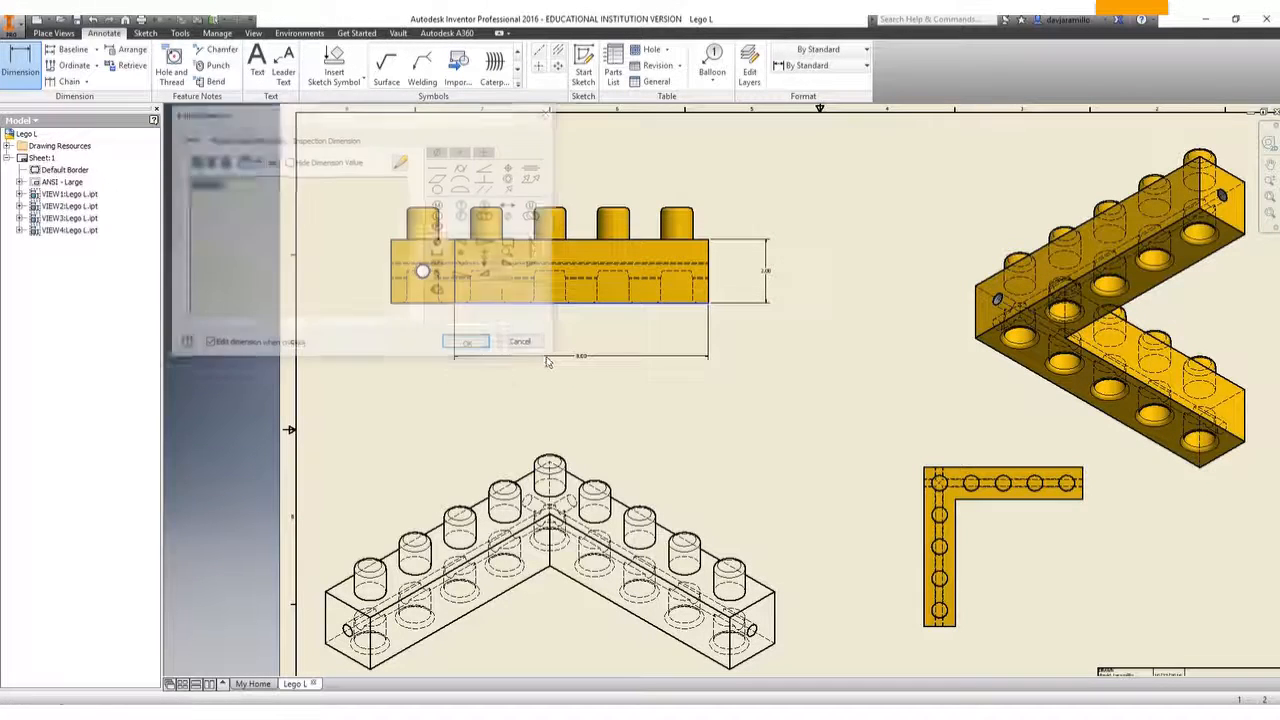
click(467, 342)
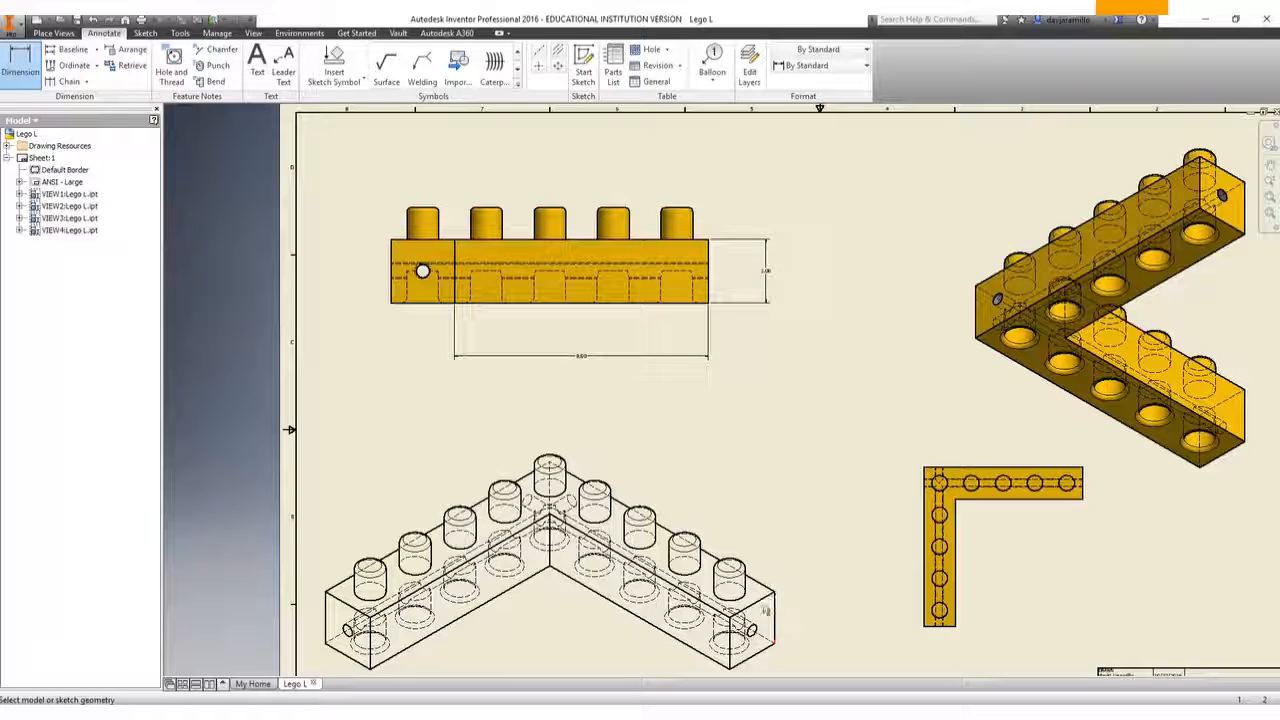
Step: Dimension the short bottom edge at the right end of the unshaded isometric view
middle_drag(797, 543, 796, 440)
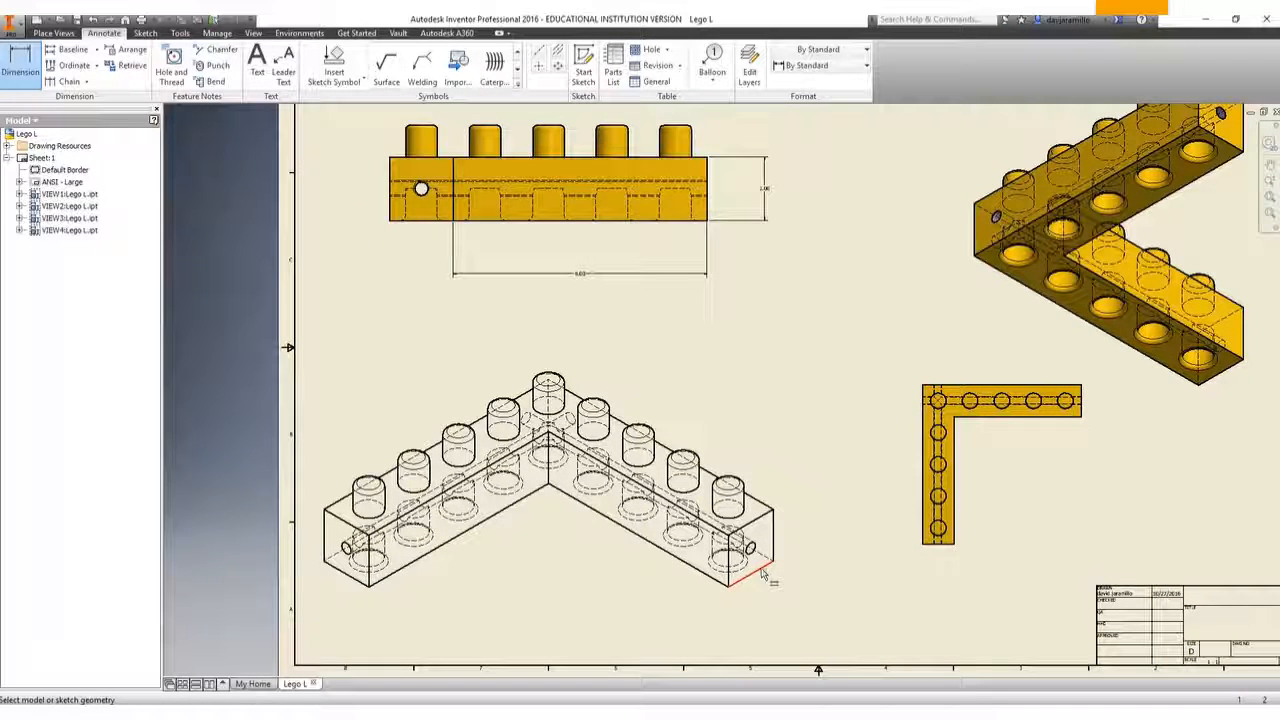
click(762, 574)
click(785, 592)
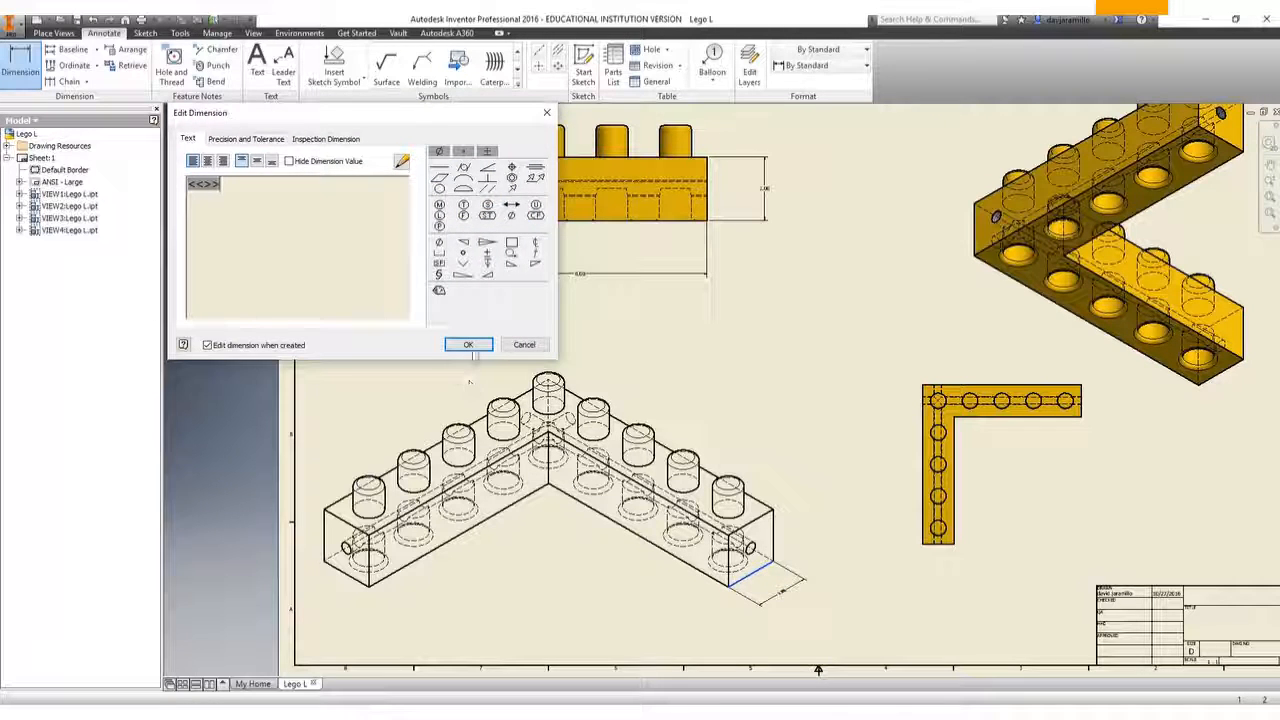
click(468, 344)
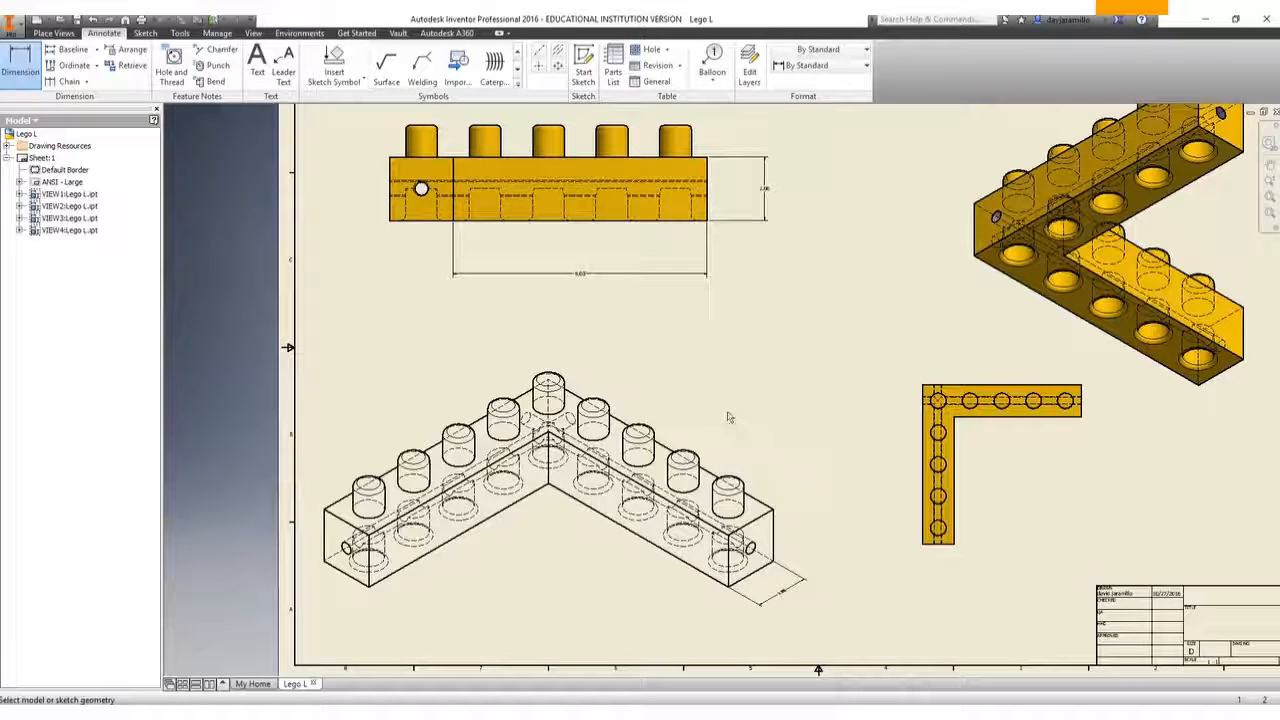
Step: Add a diameter dimension to the top circle of the rightmost stud in the unshaded isometric view
click(733, 497)
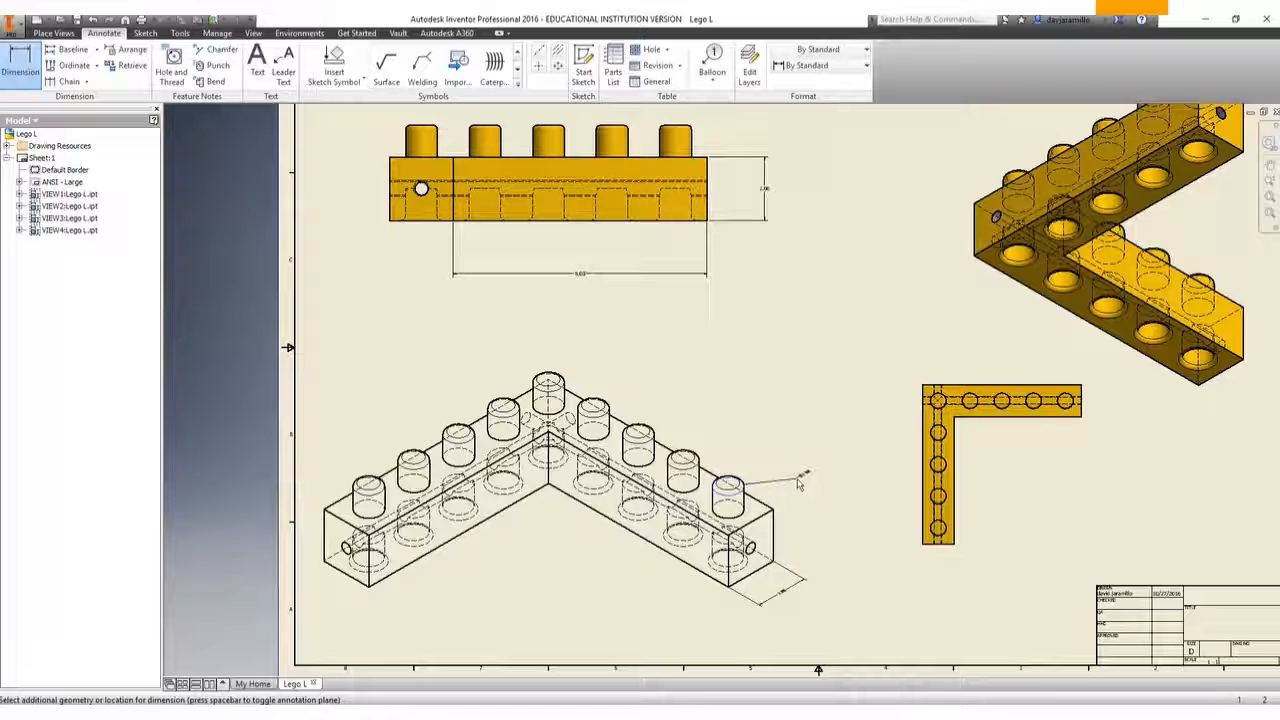
click(799, 480)
click(482, 347)
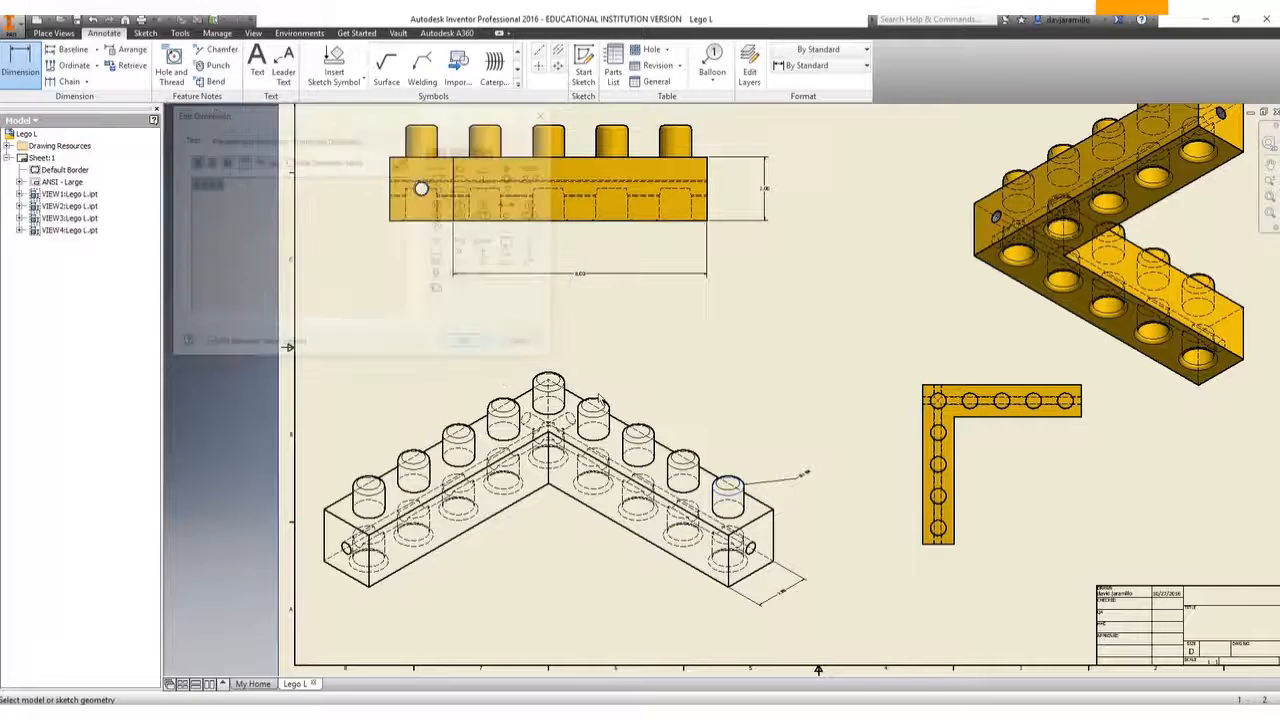
Step: Examine the diameter dimension on the unshaded isometric view's rightmost stud and the layout of the whole sheet
scroll(812, 490, up, 5)
scroll(799, 483, down, 6)
scroll(937, 568, down, 3)
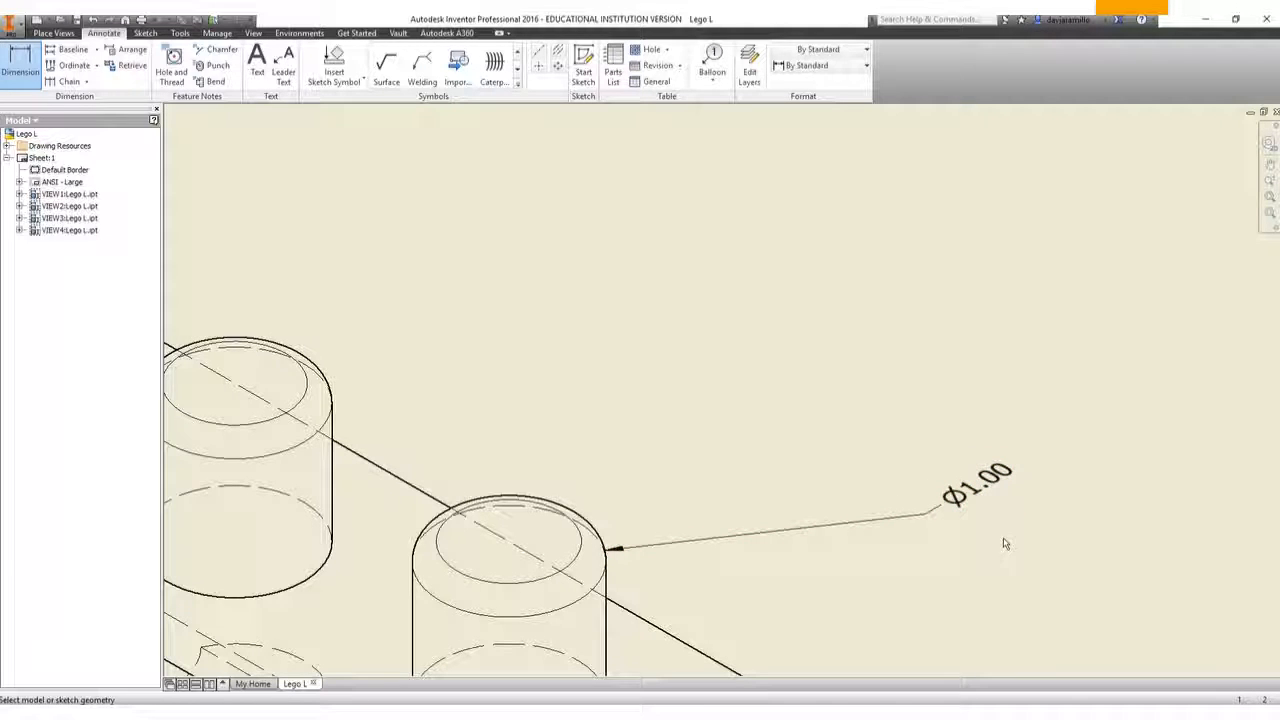
scroll(972, 553, up, 3)
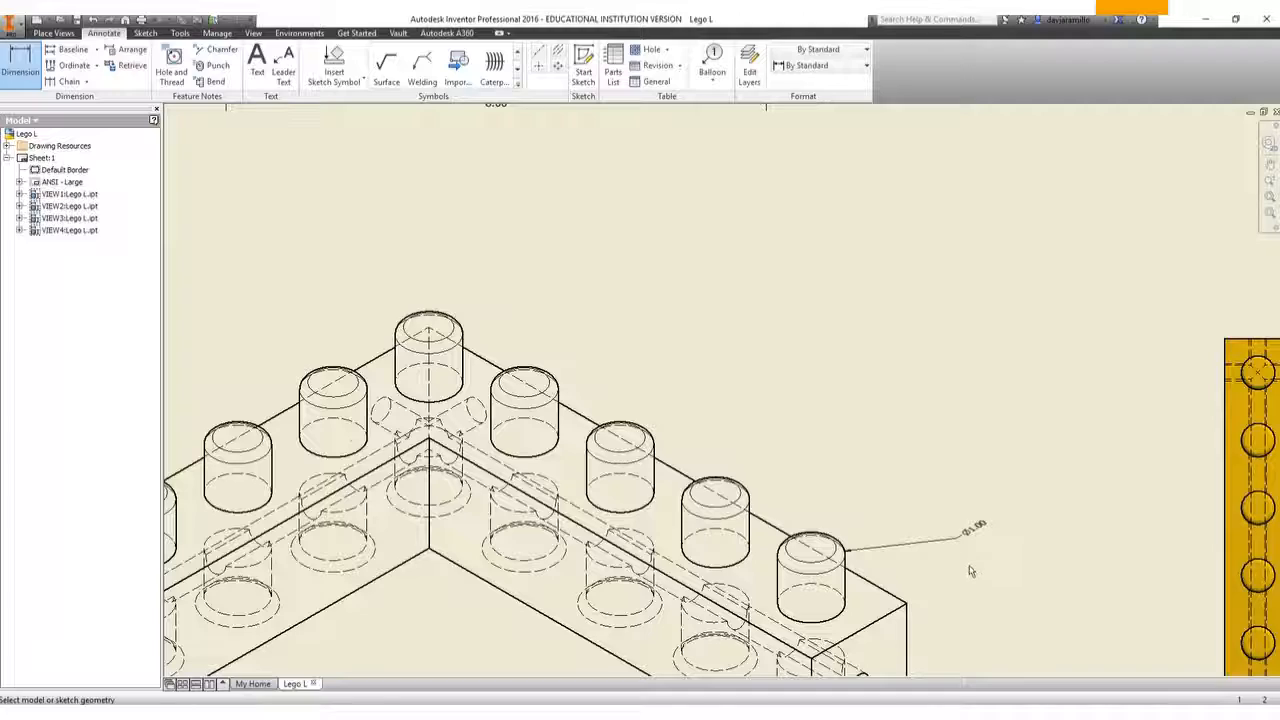
scroll(969, 571, up, 4)
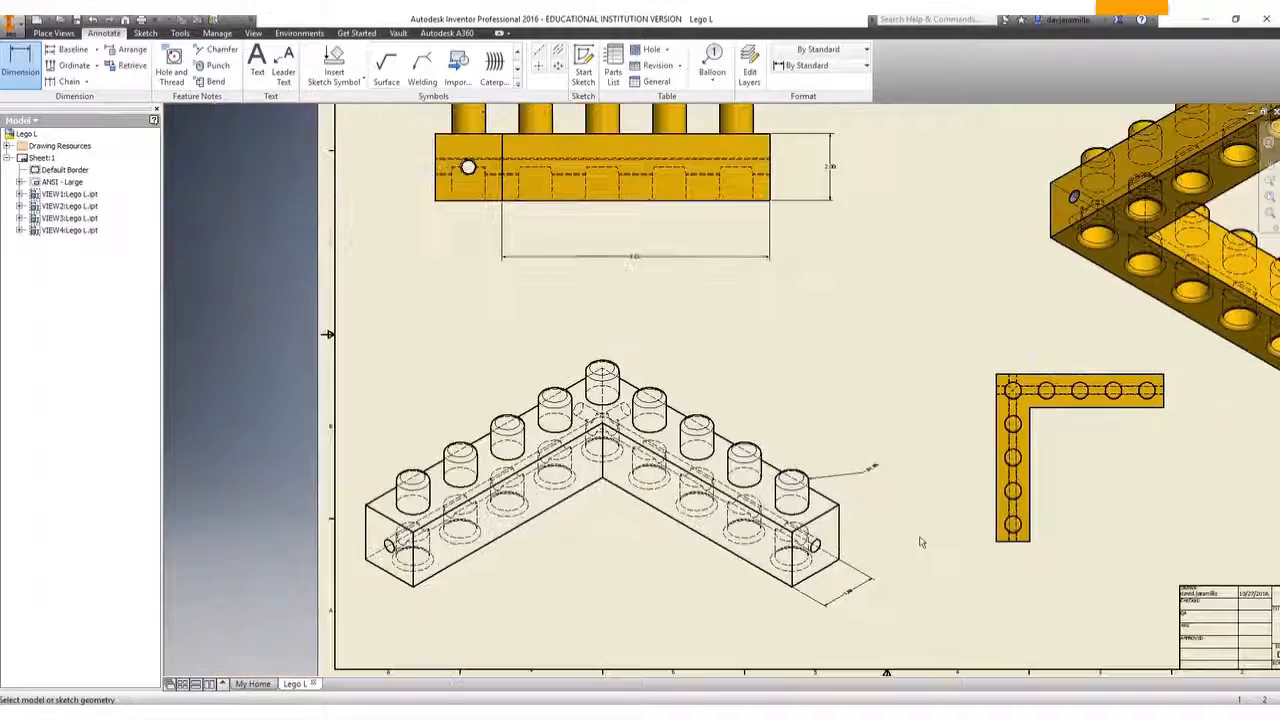
scroll(921, 542, up, 4)
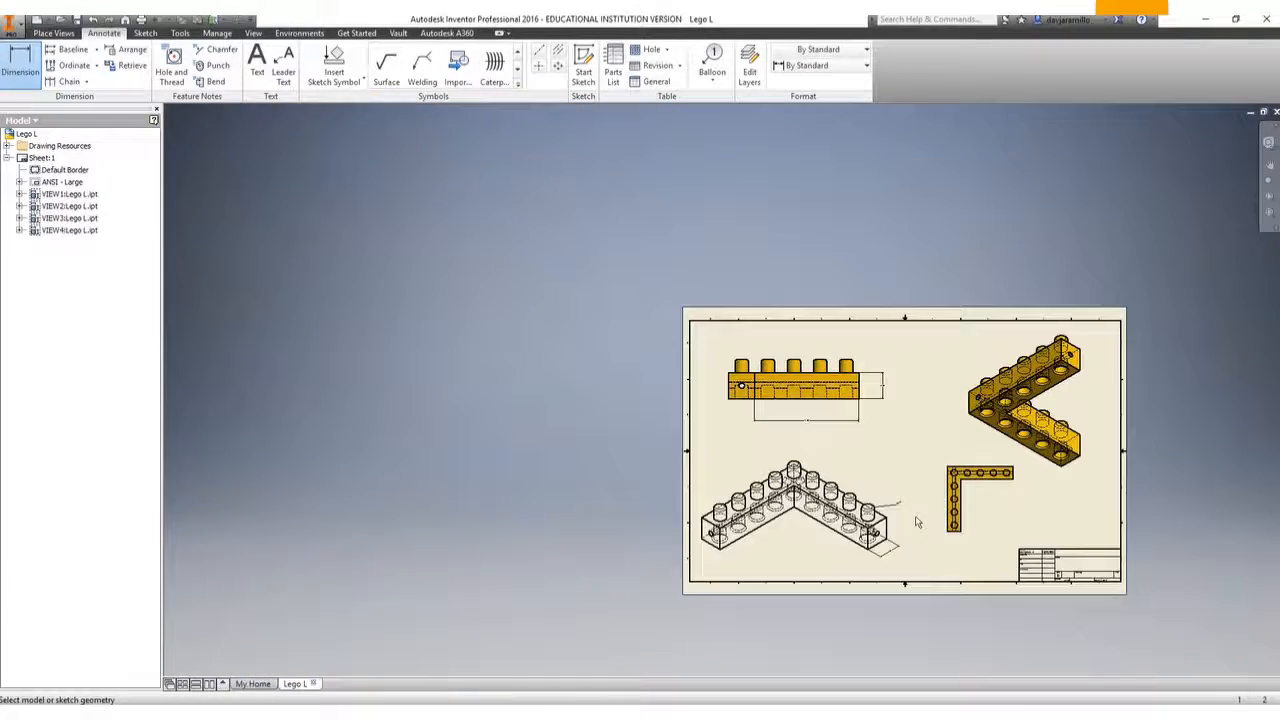
middle_drag(916, 521, 645, 503)
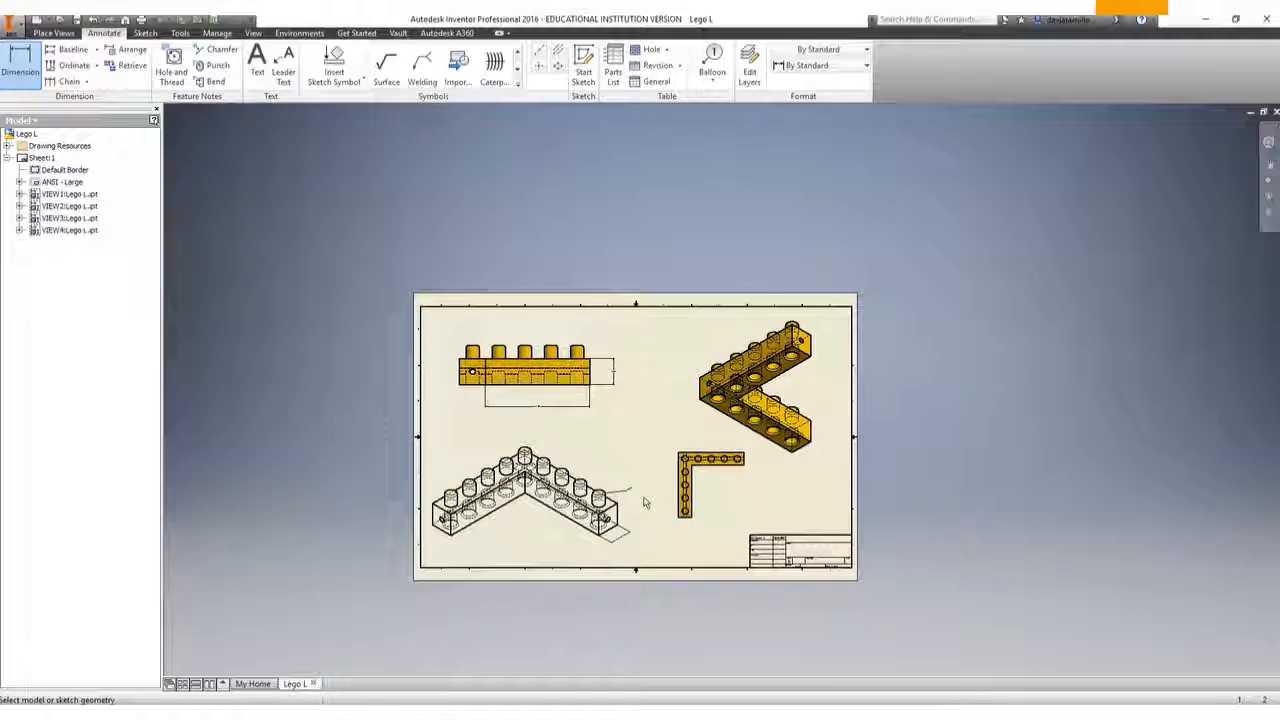
scroll(645, 503, down, 2)
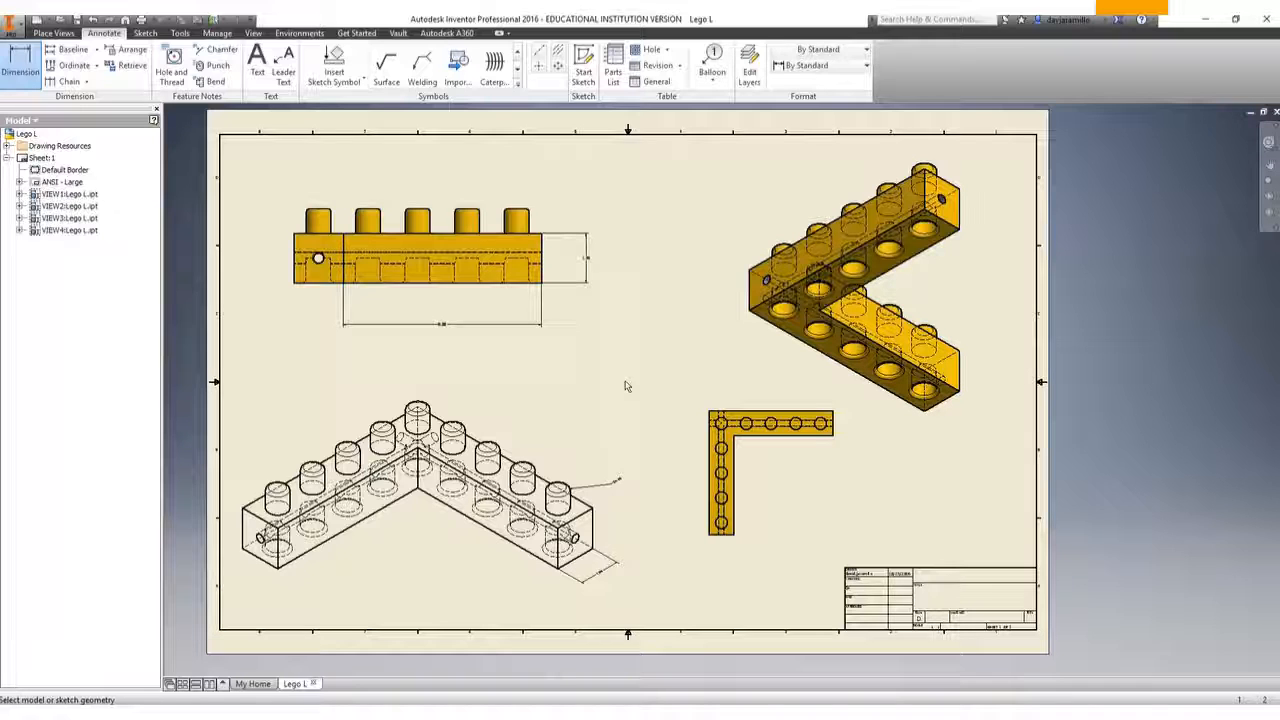
Step: Dimension the horizontal offset between the midpoints of the horizontal arm's outer and inner edges in the top view, placing it below the arm
click(771, 414)
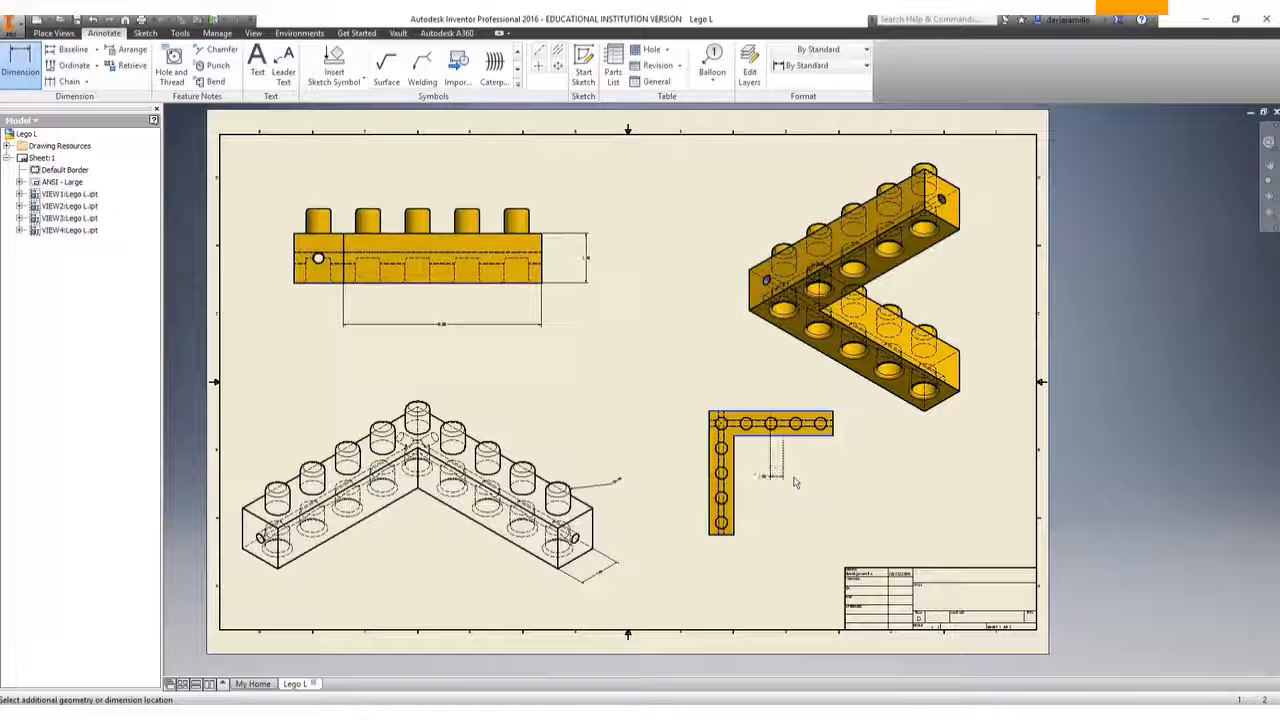
click(793, 481)
click(466, 344)
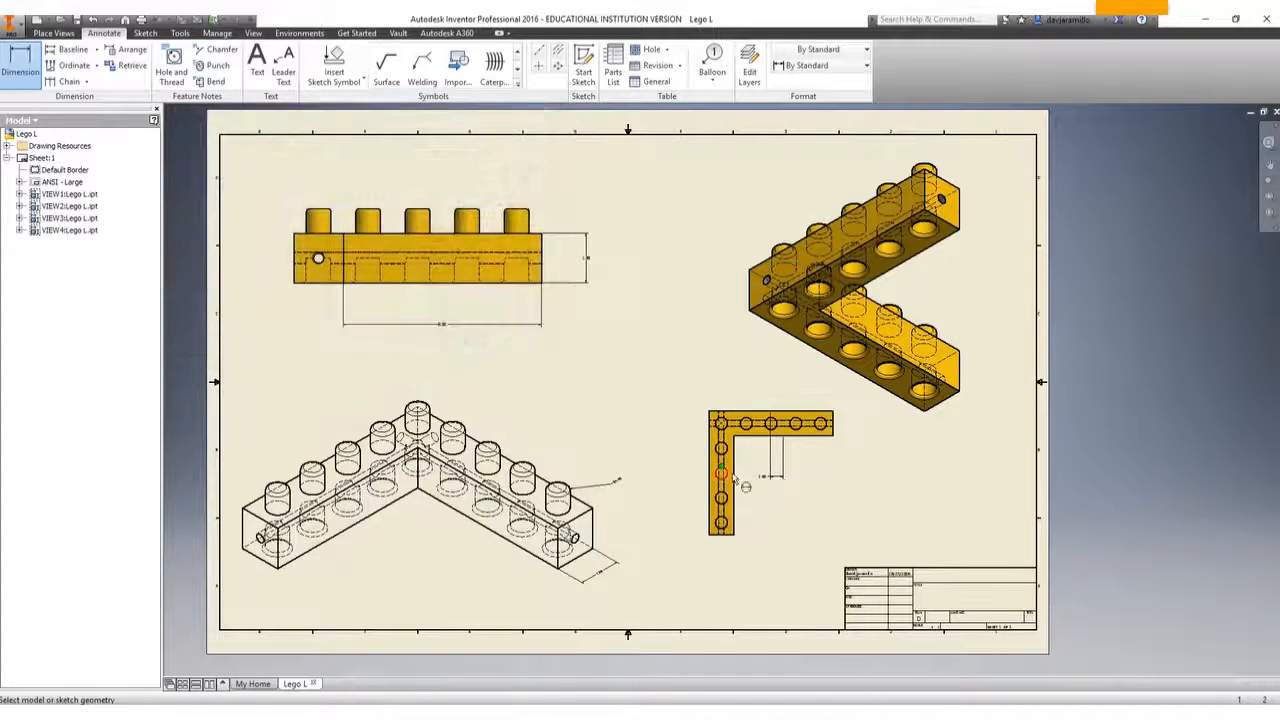
scroll(775, 491, down, 3)
scroll(775, 491, up, 8)
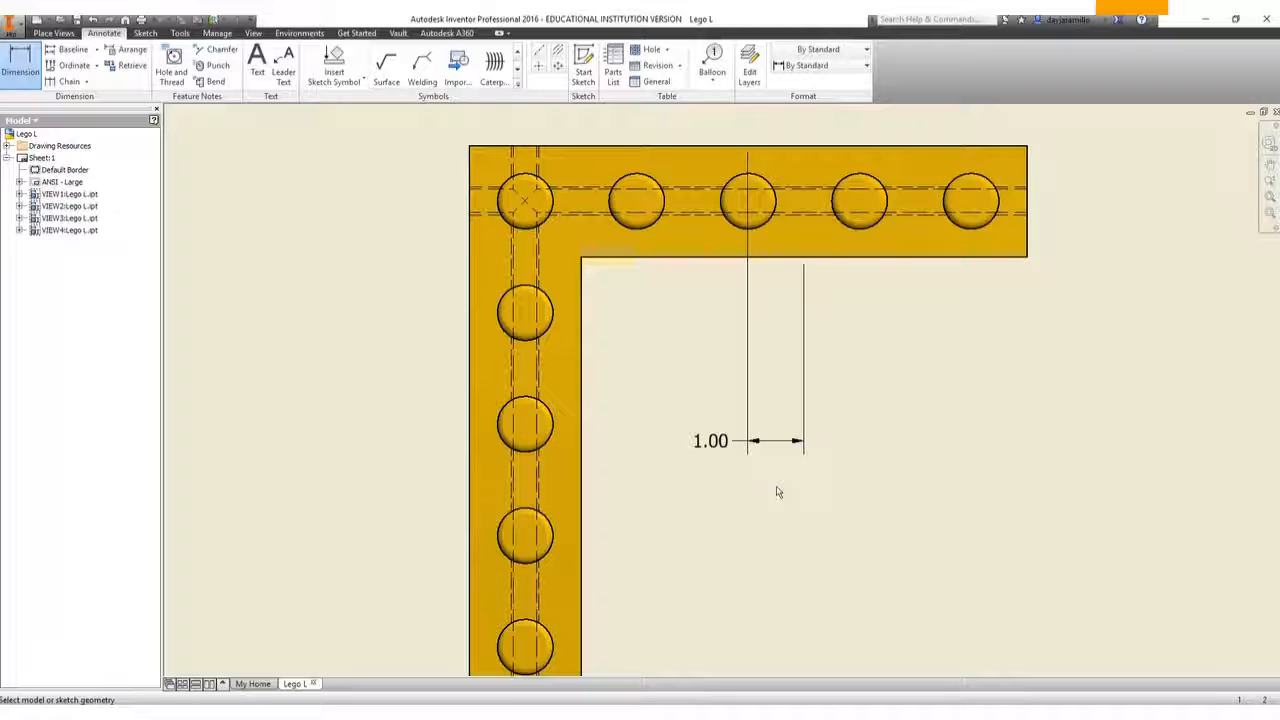
scroll(775, 491, down, 8)
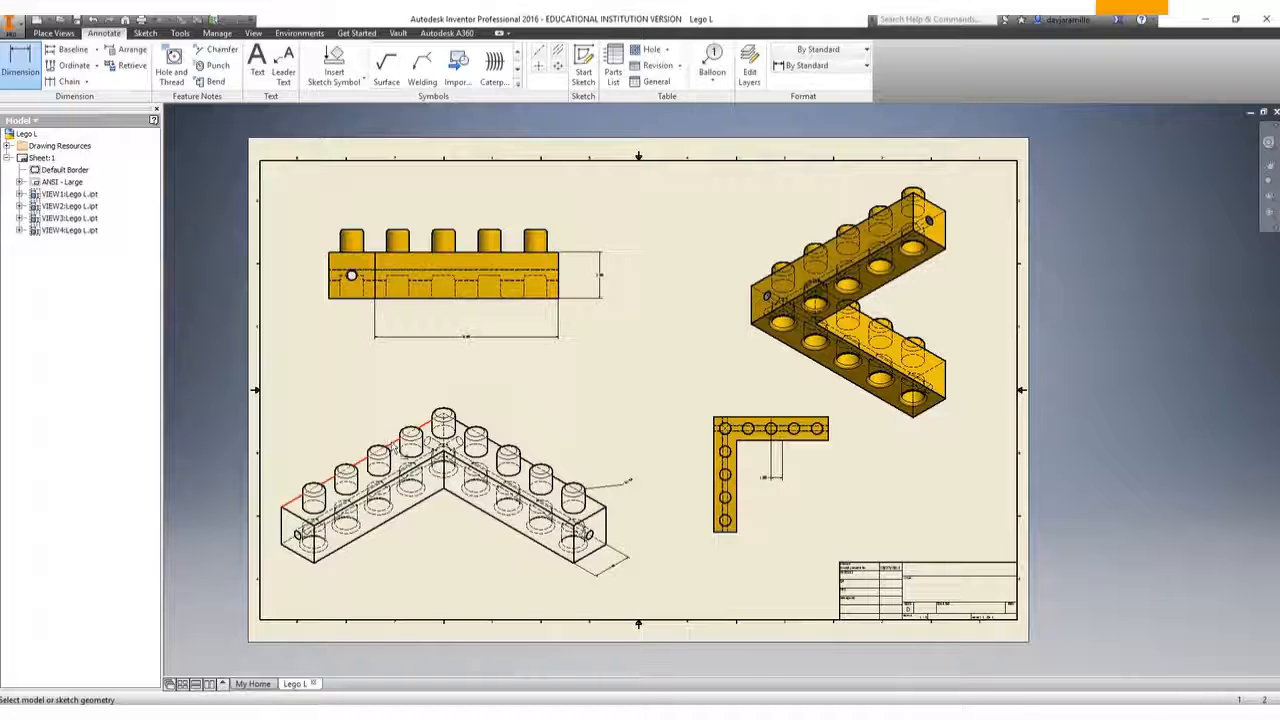
Step: Dimension the long outer top edge of the left arm in the unshaded isometric view, placing the dimension outside the part
click(398, 442)
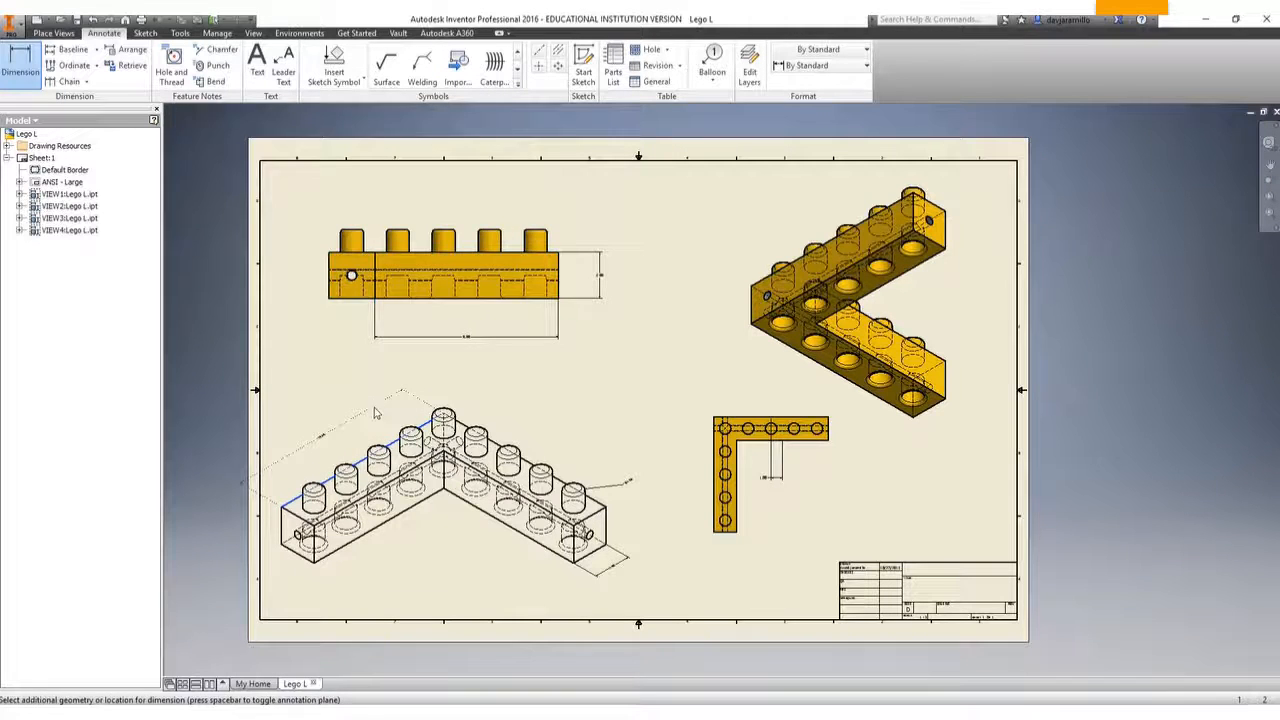
click(365, 411)
click(467, 344)
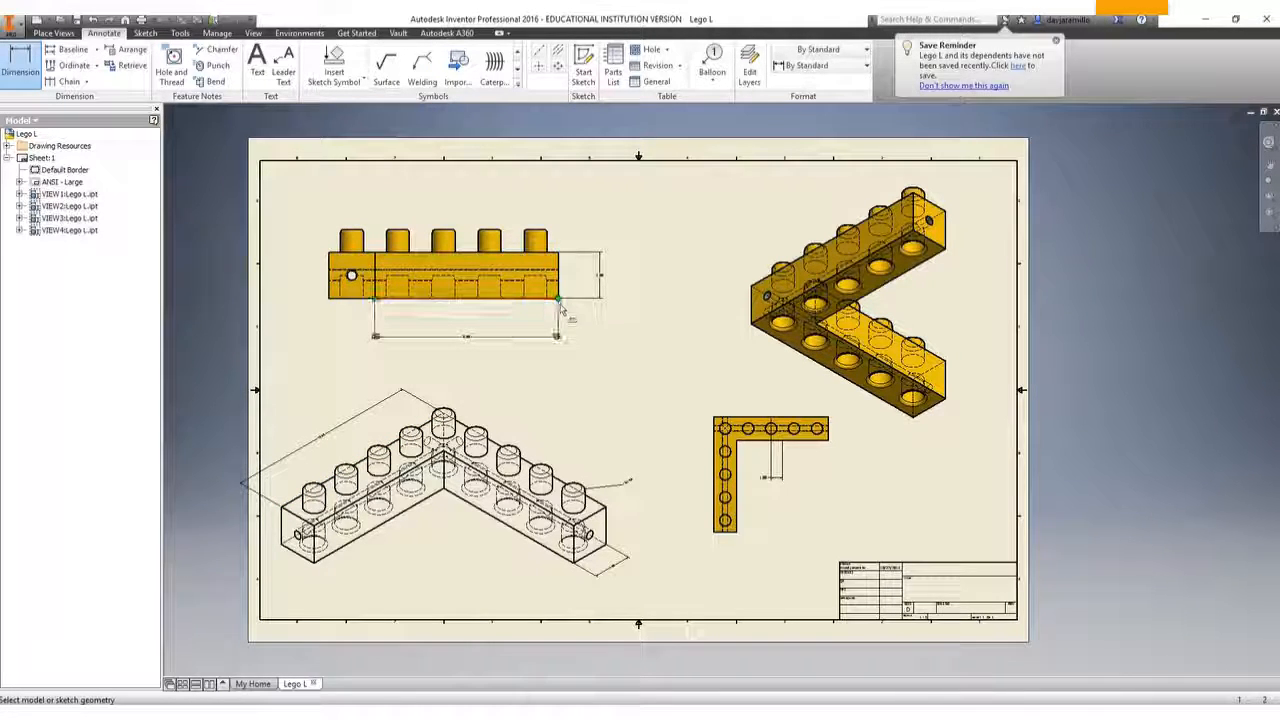
Step: Examine the title block and the dimensioned views across the sheet
scroll(880, 612, down, 3)
scroll(875, 602, up, 8)
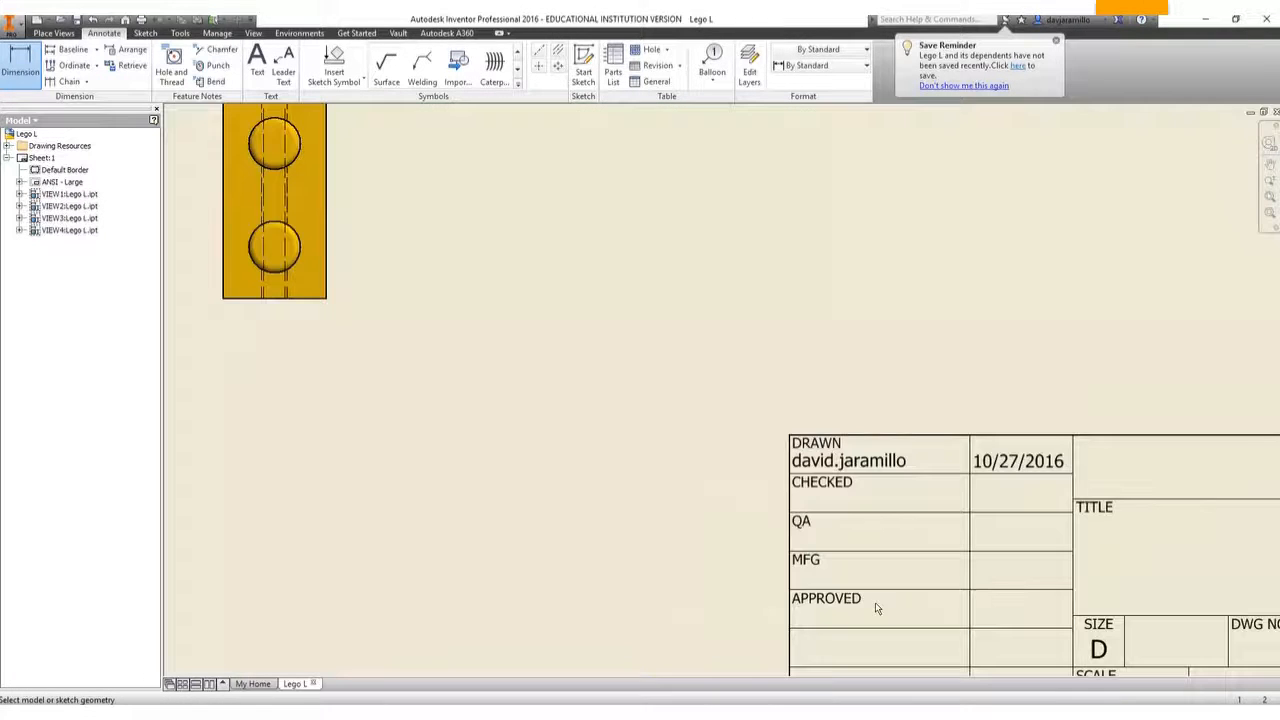
middle_drag(916, 608, 748, 483)
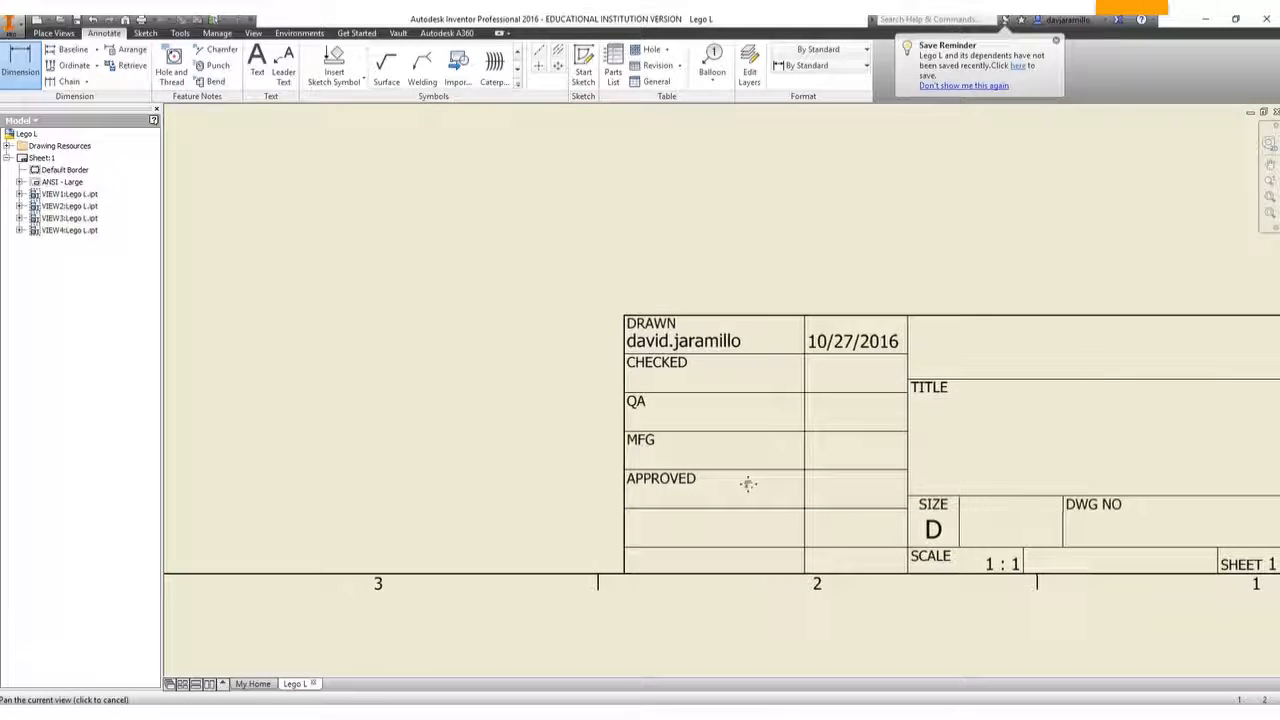
scroll(800, 482, down, 2)
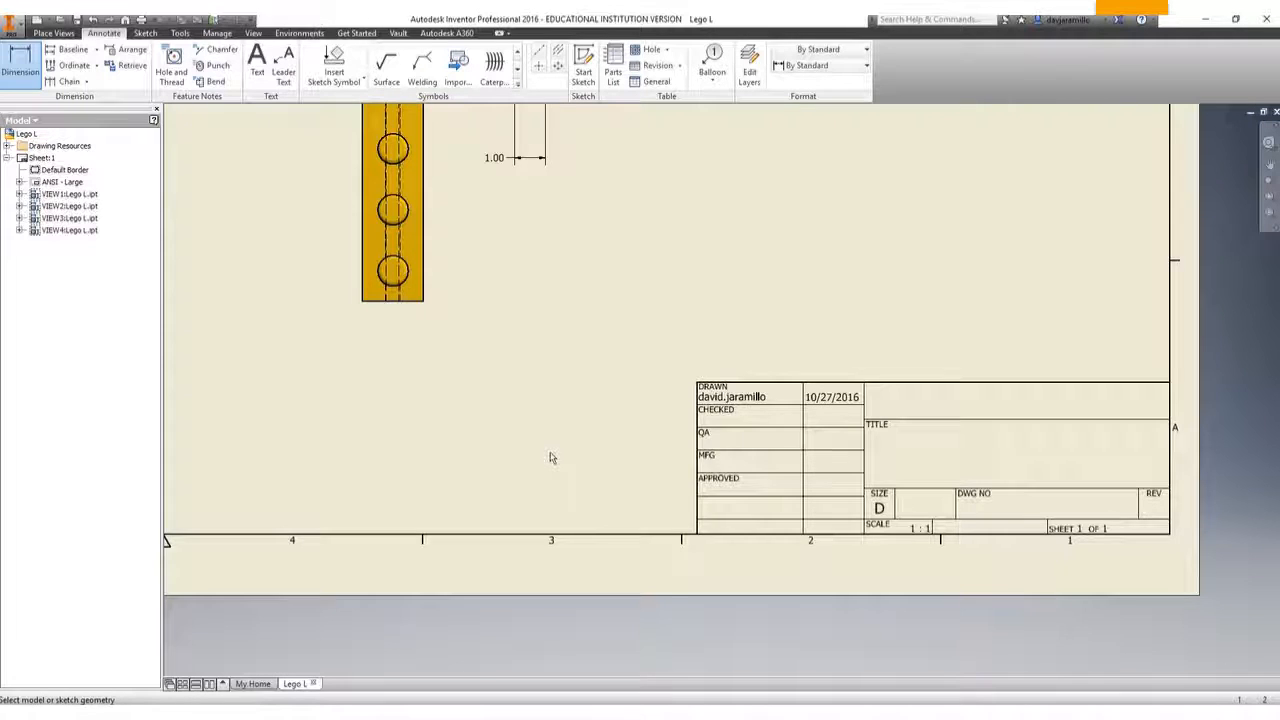
scroll(550, 457, up, 5)
scroll(505, 415, down, 3)
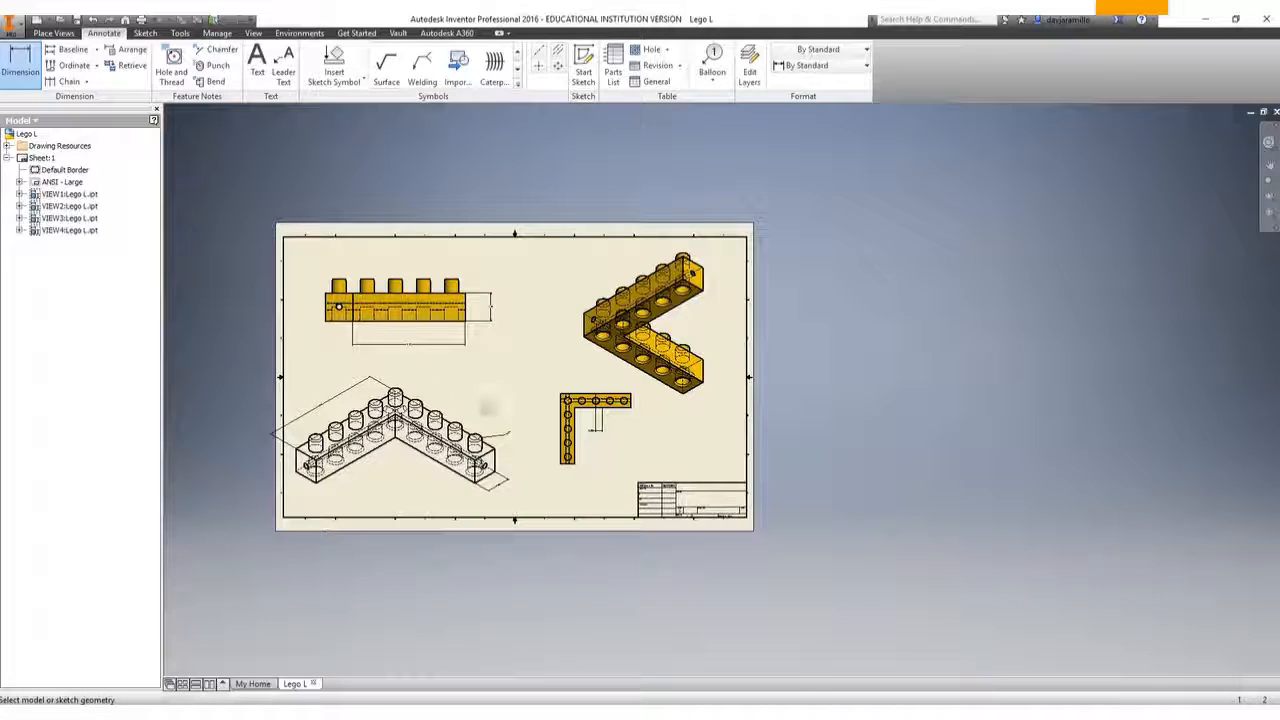
mouse_move(262, 333)
middle_down()
mouse_move(296, 367)
mouse_move(370, 374)
mouse_move(277, 368)
middle_up()
scroll(370, 374, down, 3)
scroll(370, 374, up, 3)
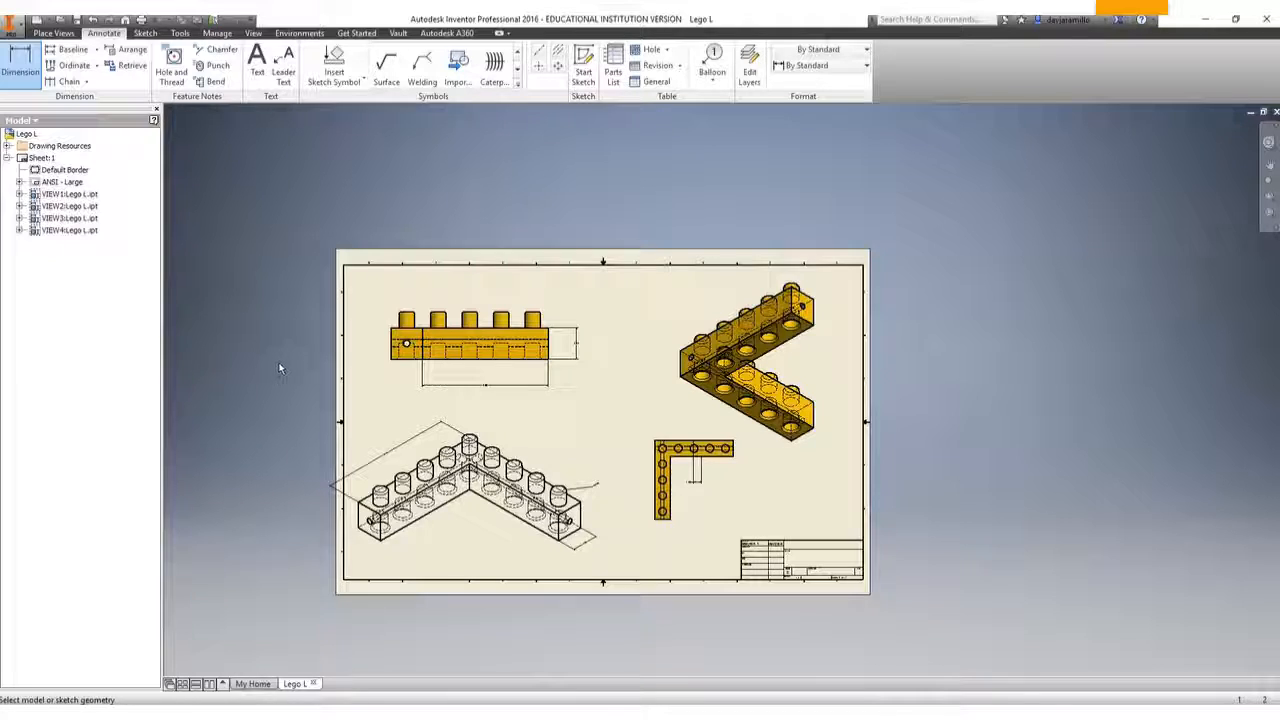
scroll(337, 380, up, 2)
scroll(337, 380, down, 5)
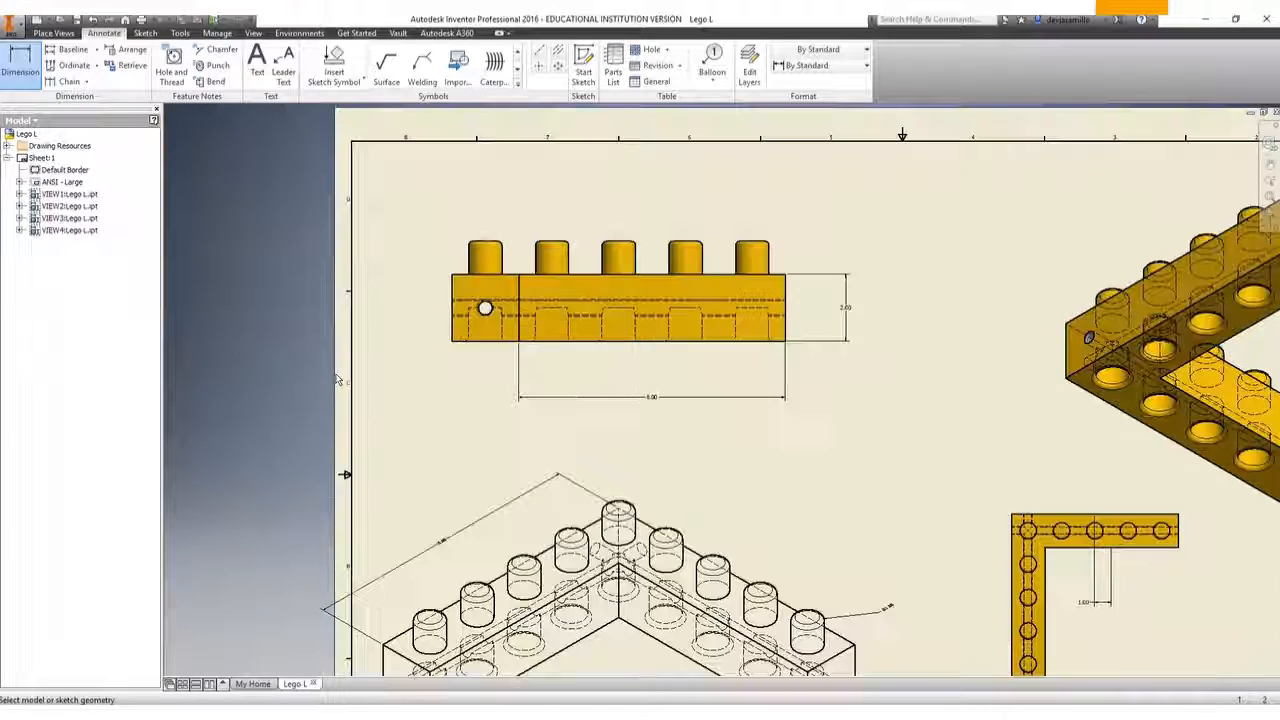
middle_drag(300, 404, 297, 343)
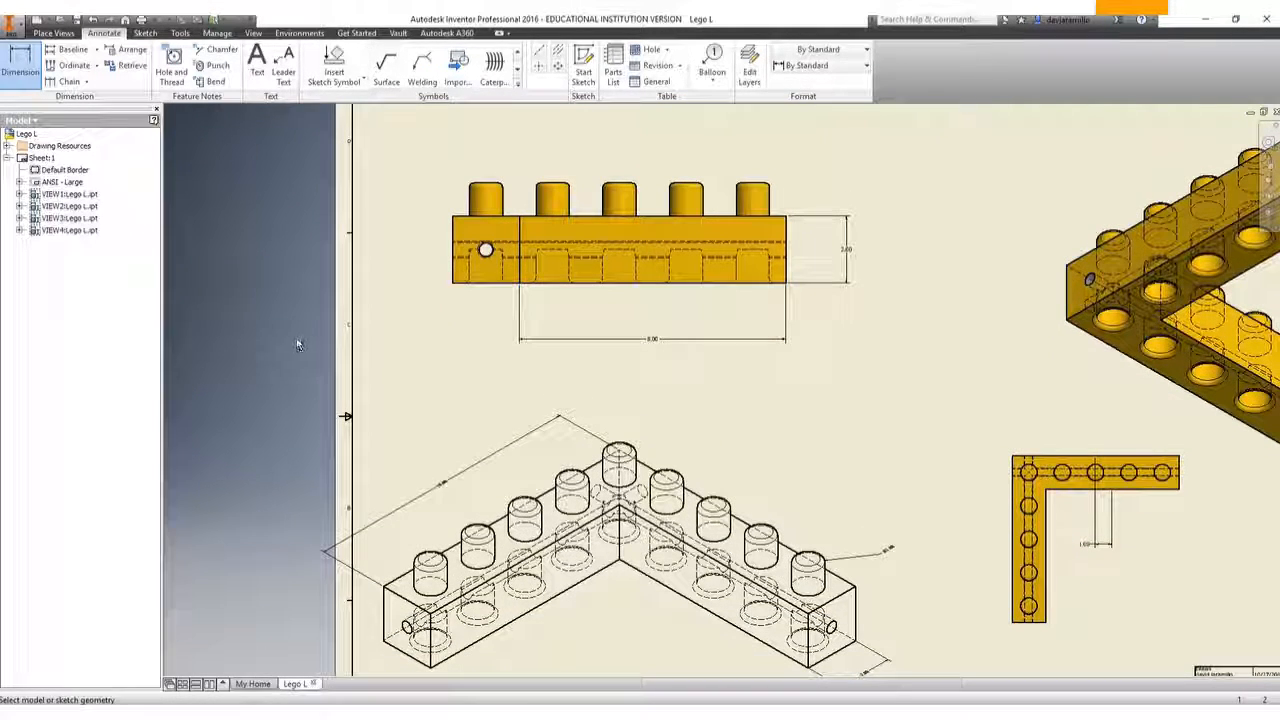
Step: Dimension the flat top of the second stud from the left in the front view, placing the dimension above the stud
click(56, 33)
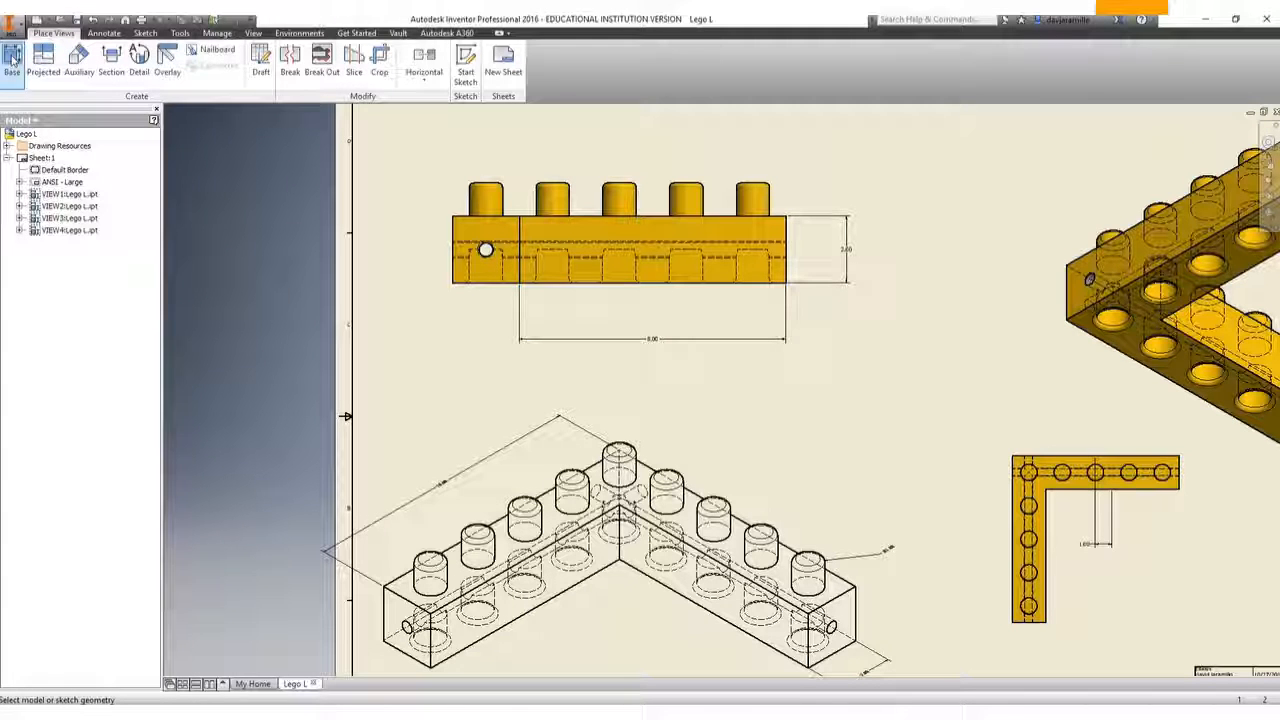
click(104, 33)
click(20, 66)
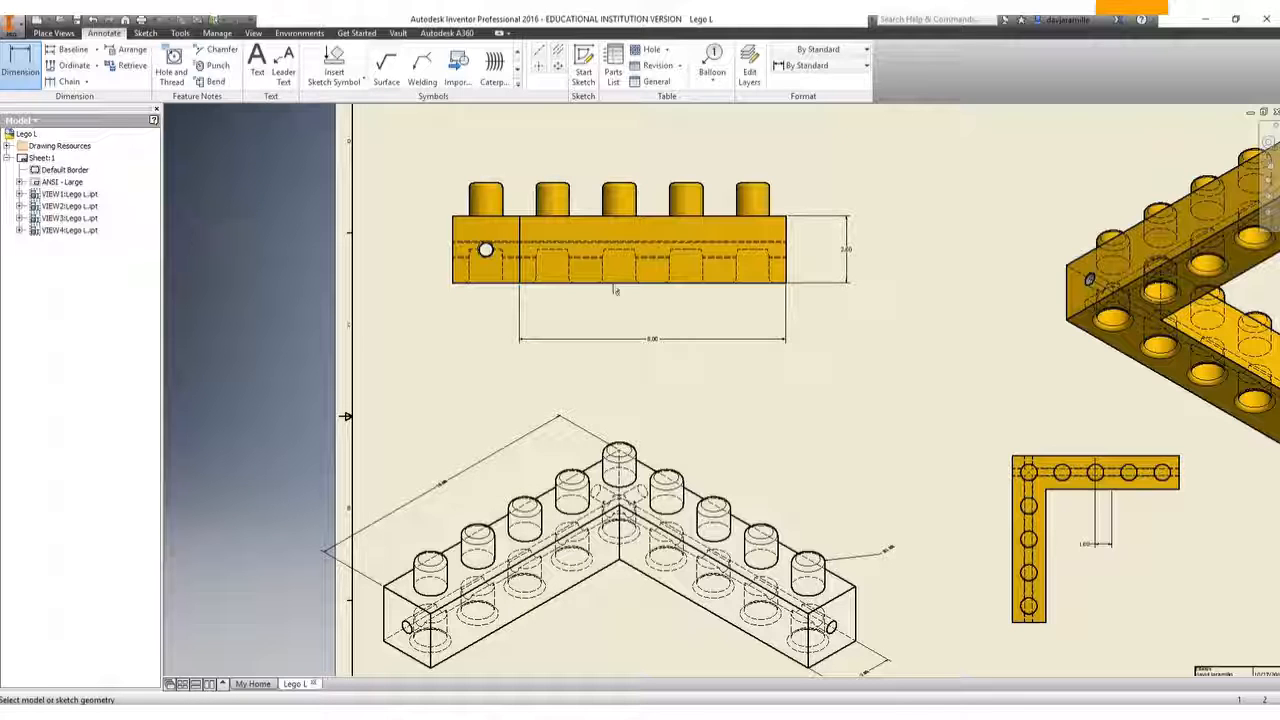
click(563, 190)
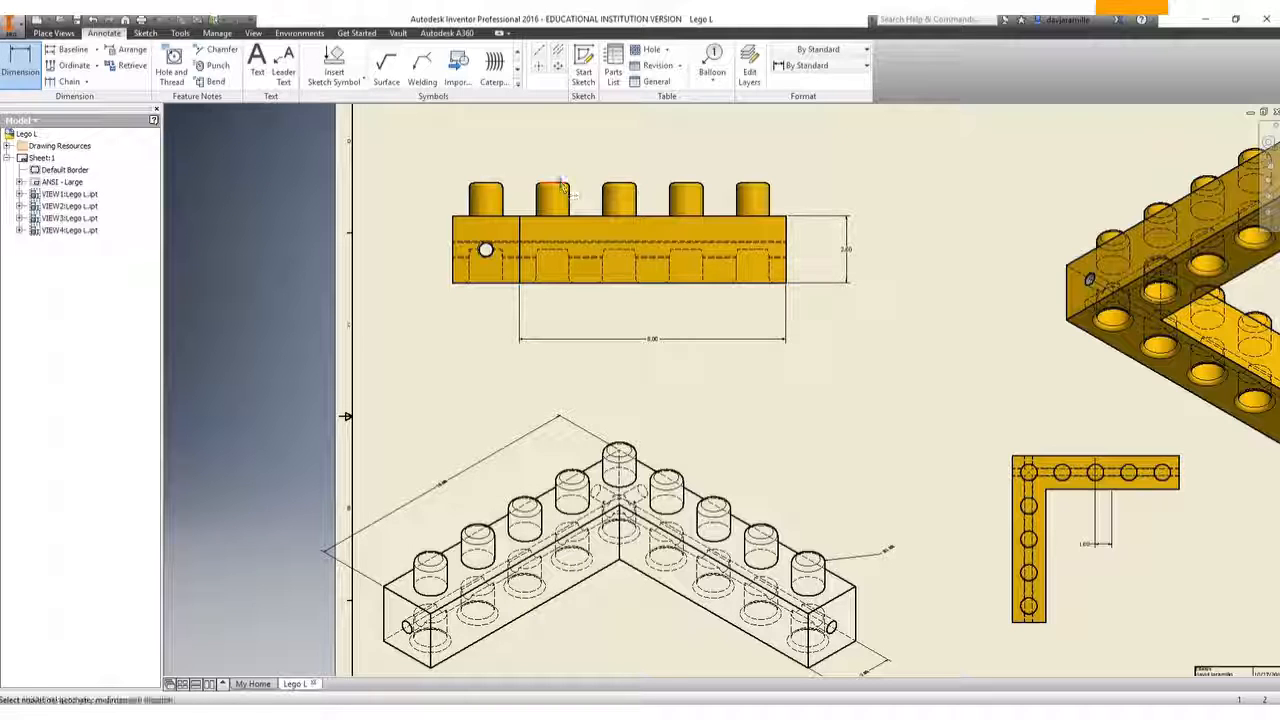
click(556, 166)
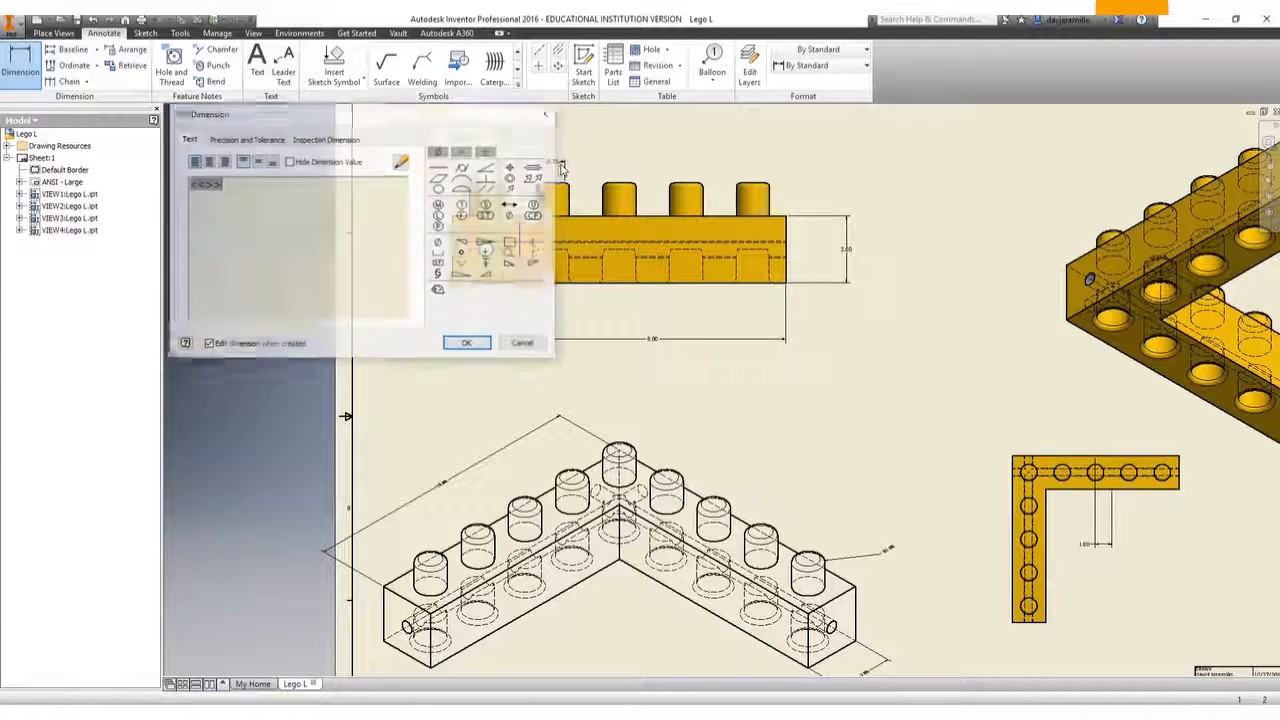
click(468, 344)
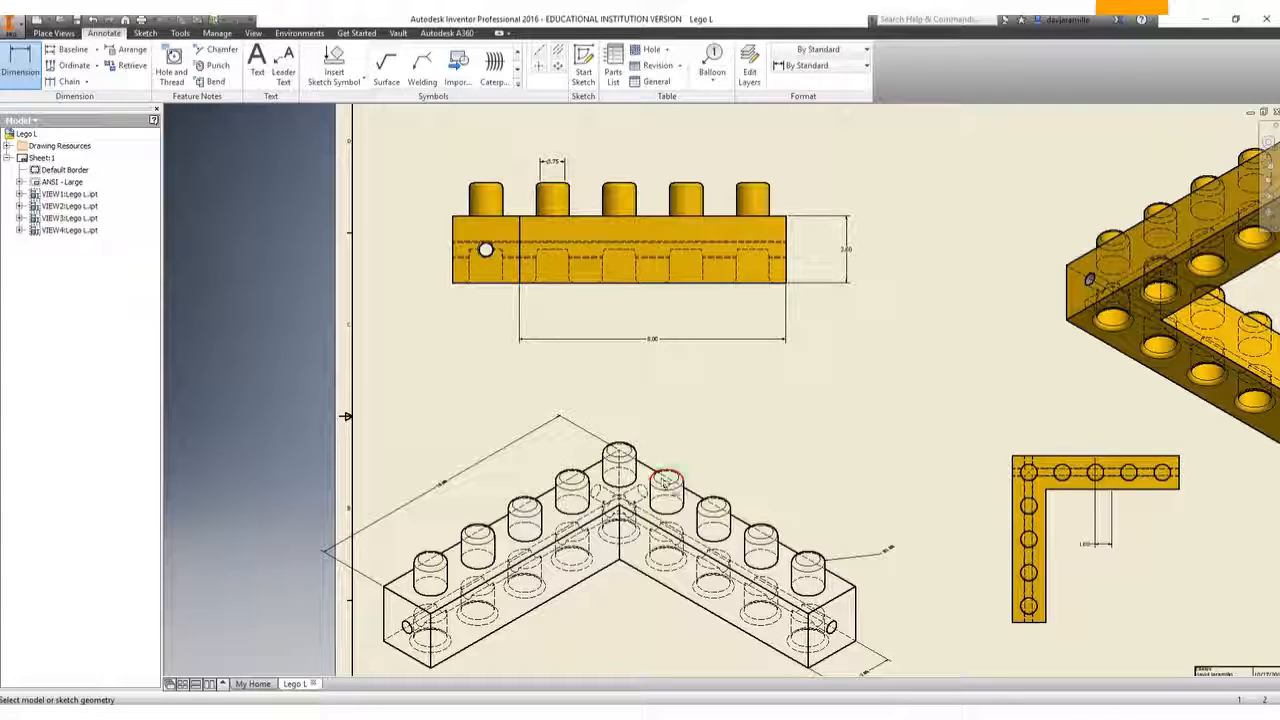
Step: Add a diameter dimension to the top circle of the stud just right of the corner stud in the unshaded isometric view
click(680, 476)
click(714, 462)
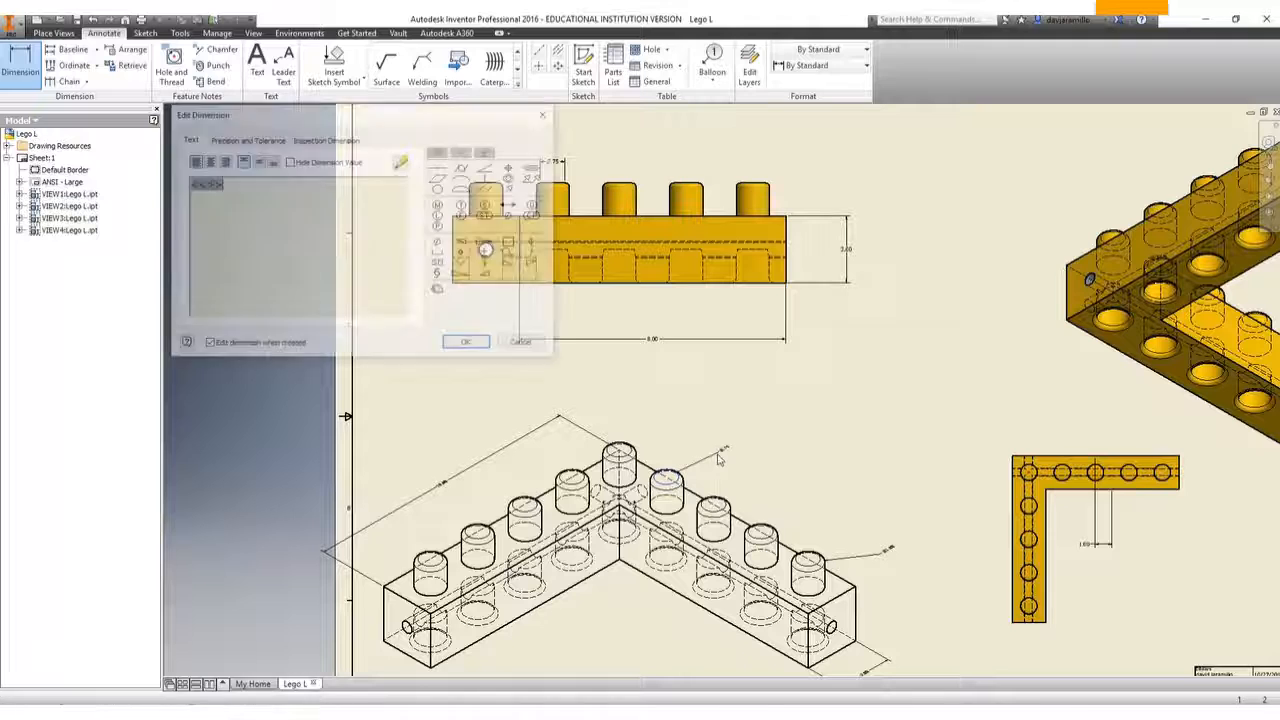
click(478, 345)
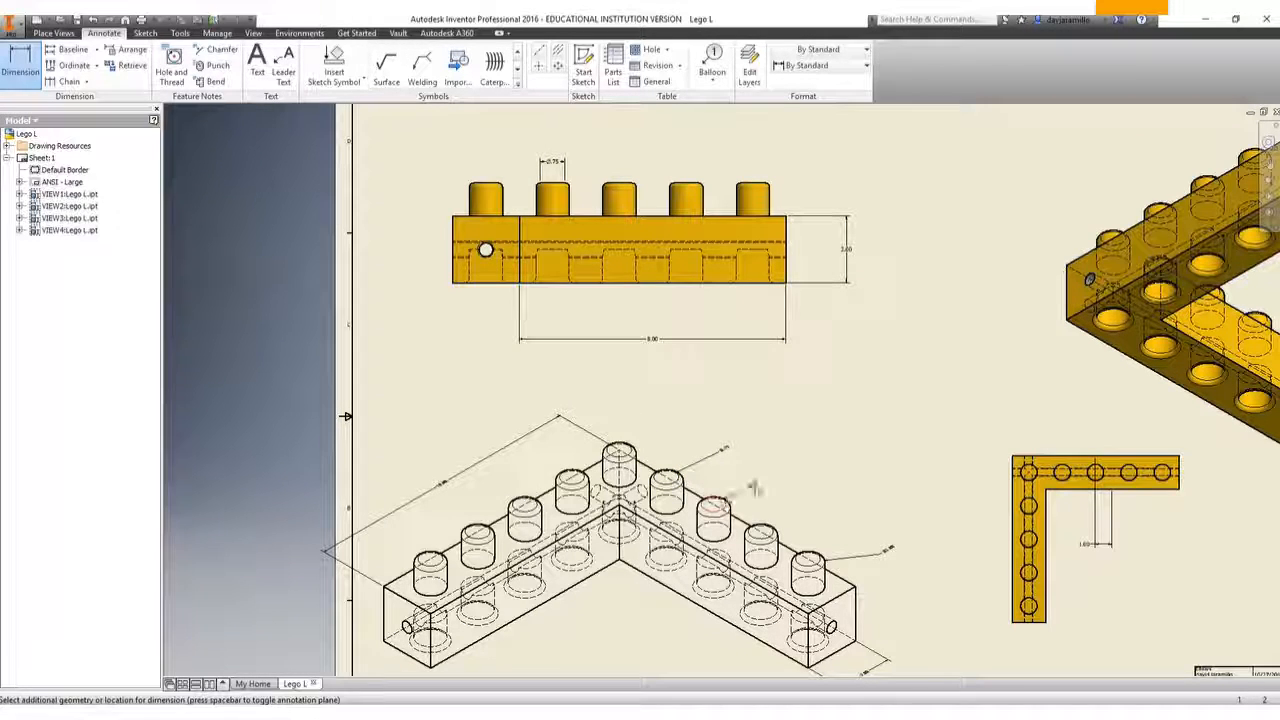
Step: Add a diameter dimension to the right arm's middle stud in the unshaded isometric view and review its precision, tolerance and inspection settings
click(714, 505)
click(766, 480)
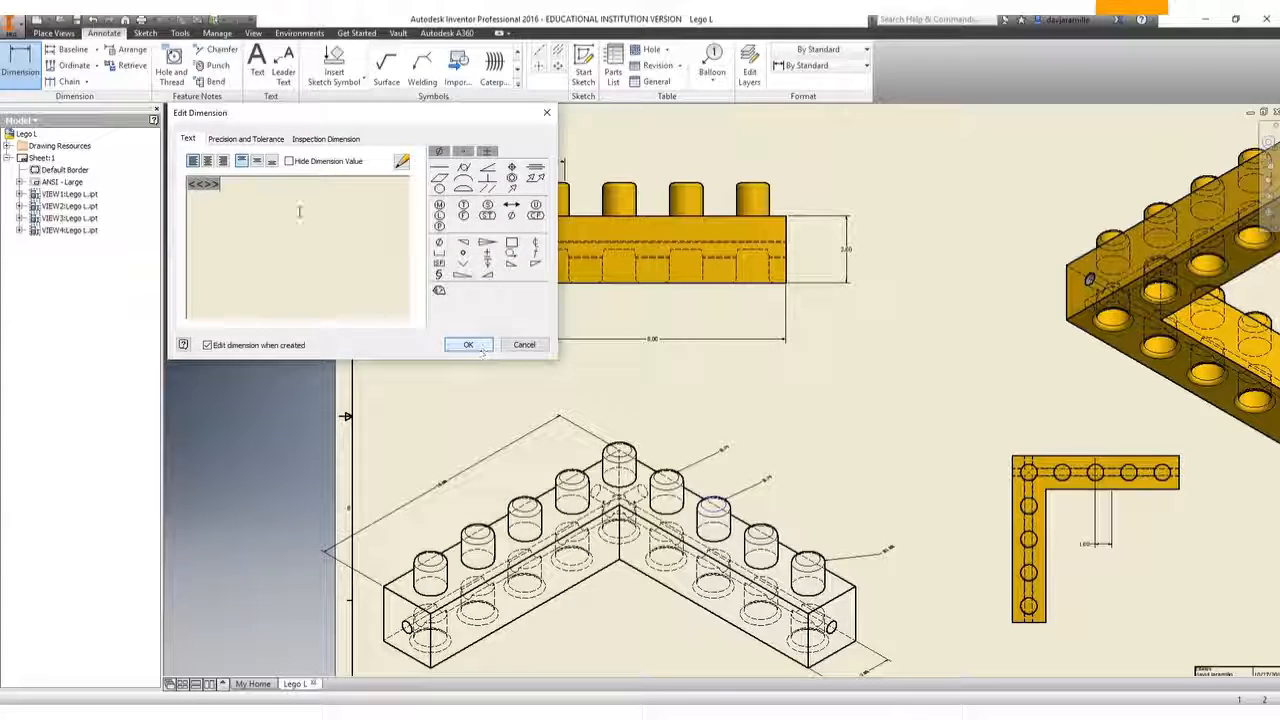
click(246, 139)
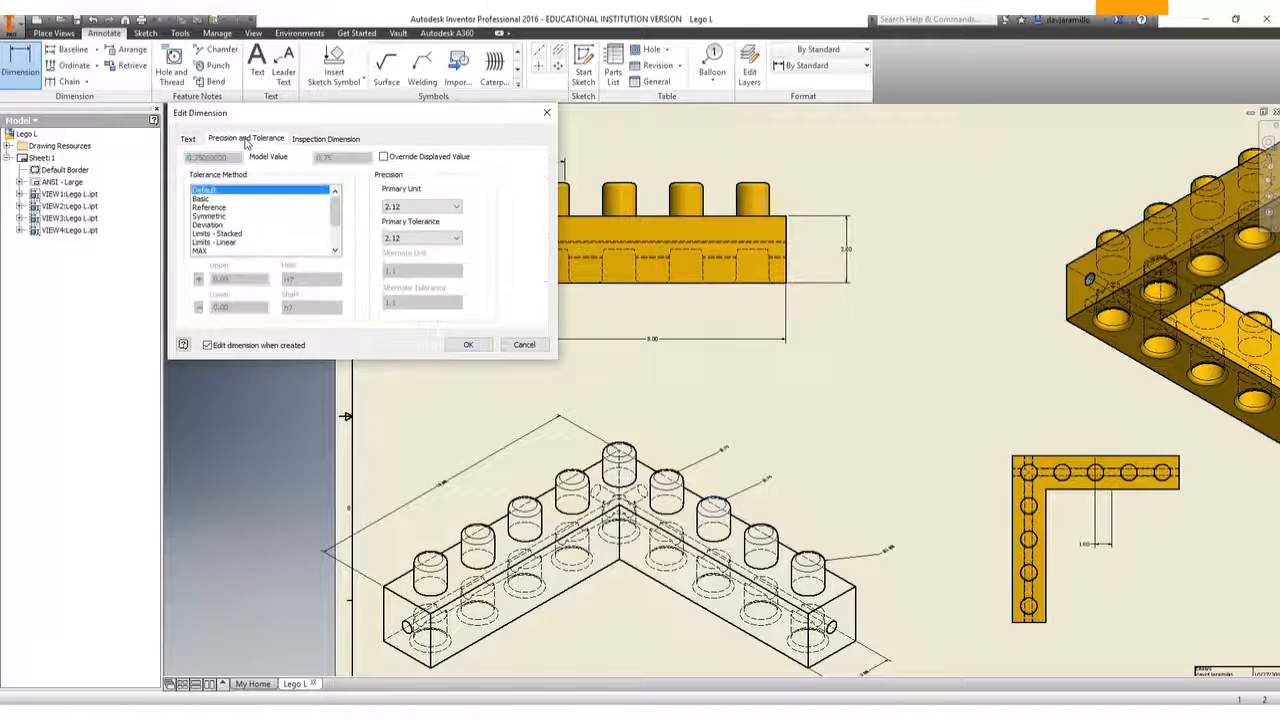
click(355, 141)
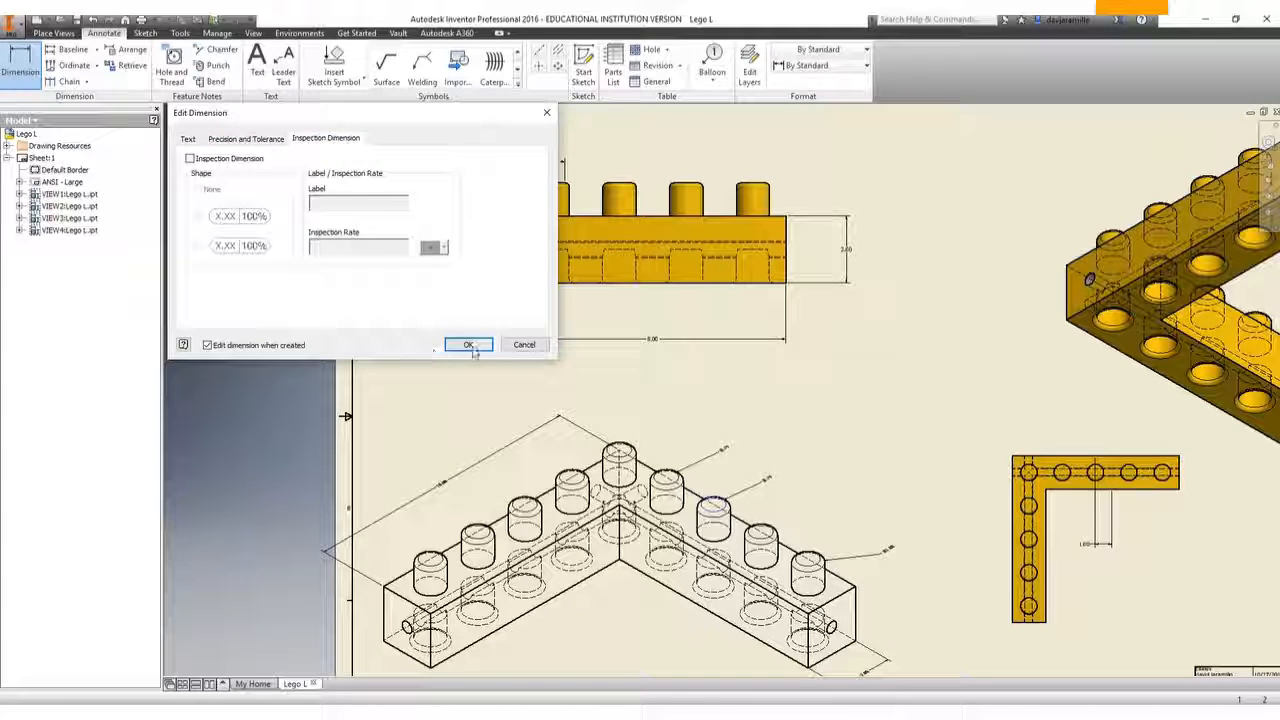
click(525, 346)
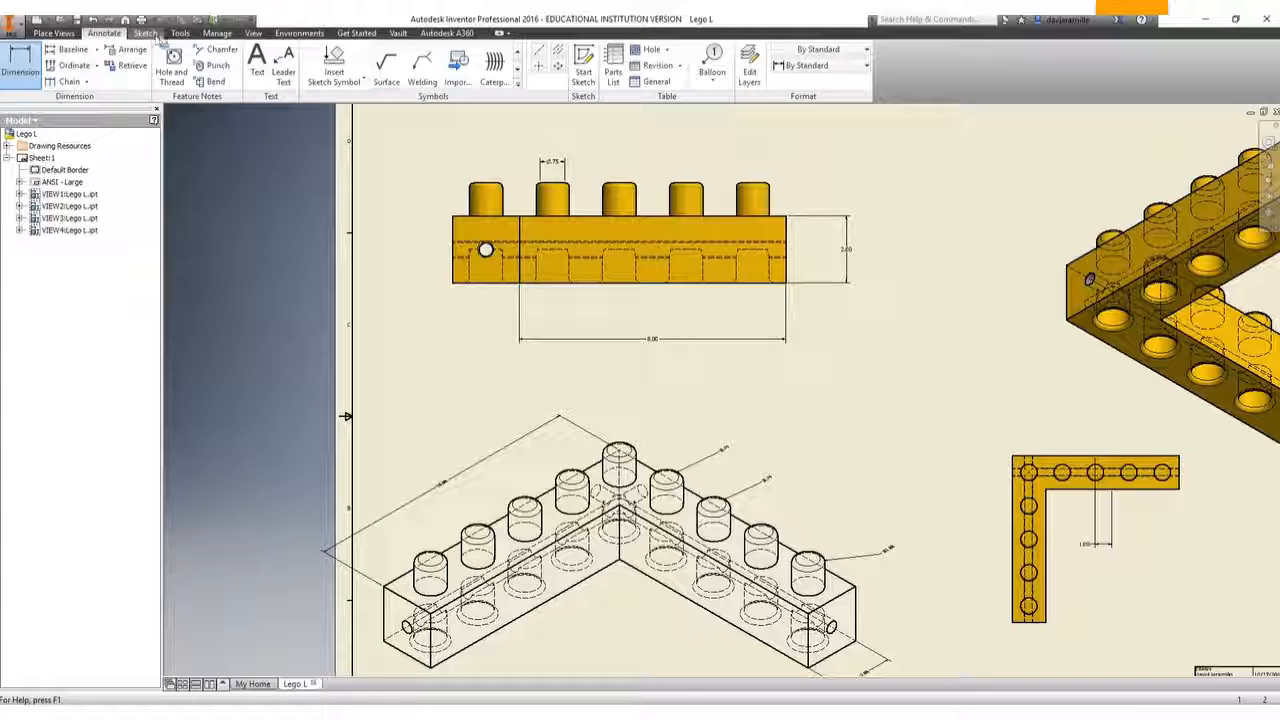
click(214, 35)
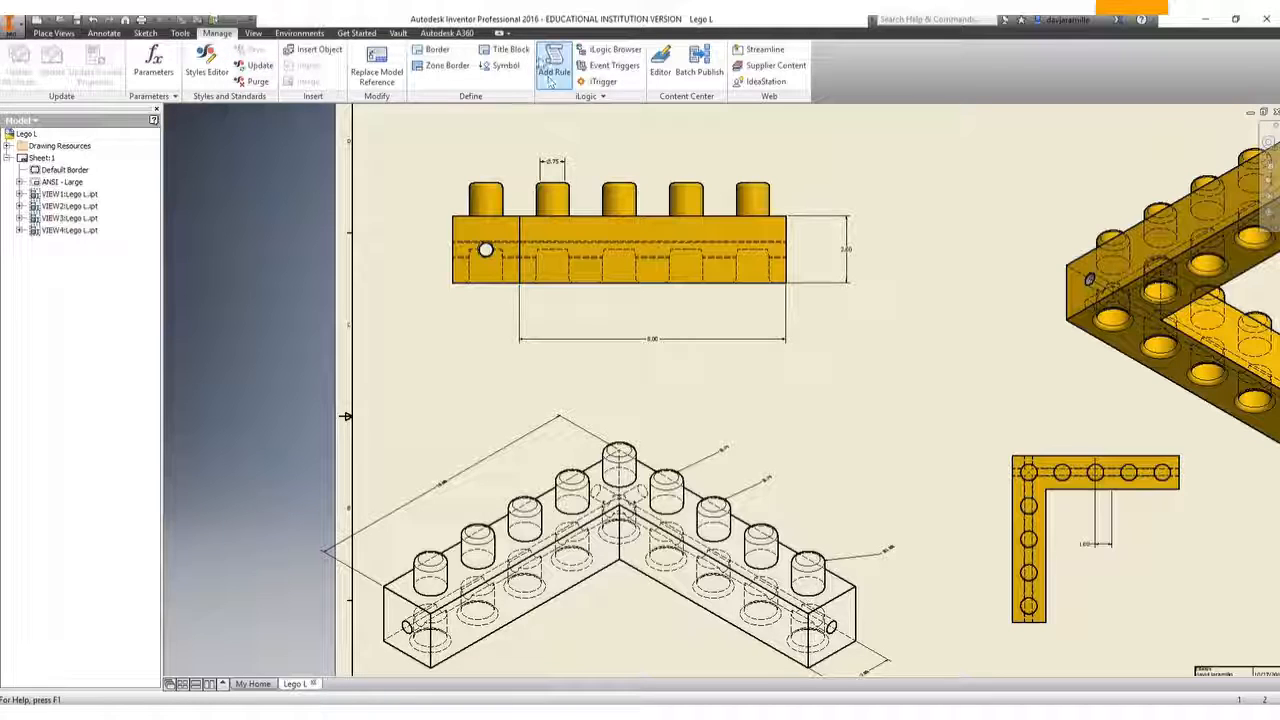
click(519, 60)
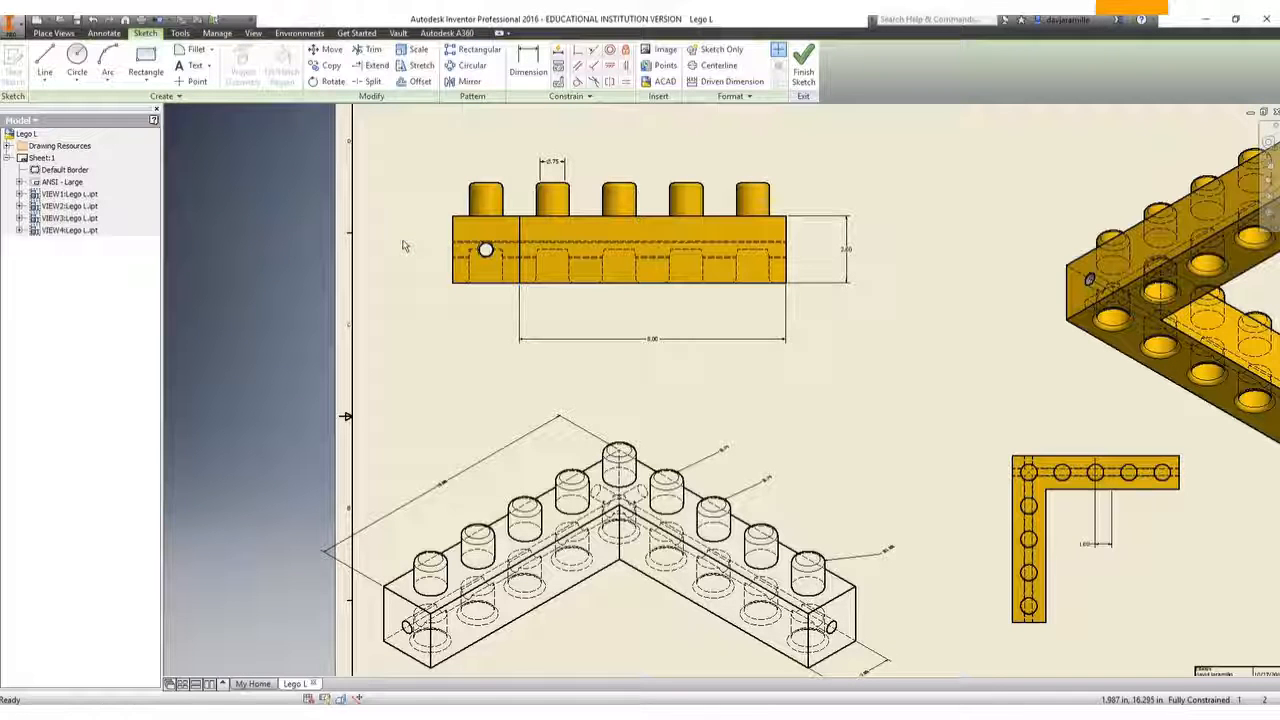
scroll(403, 246, up, 5)
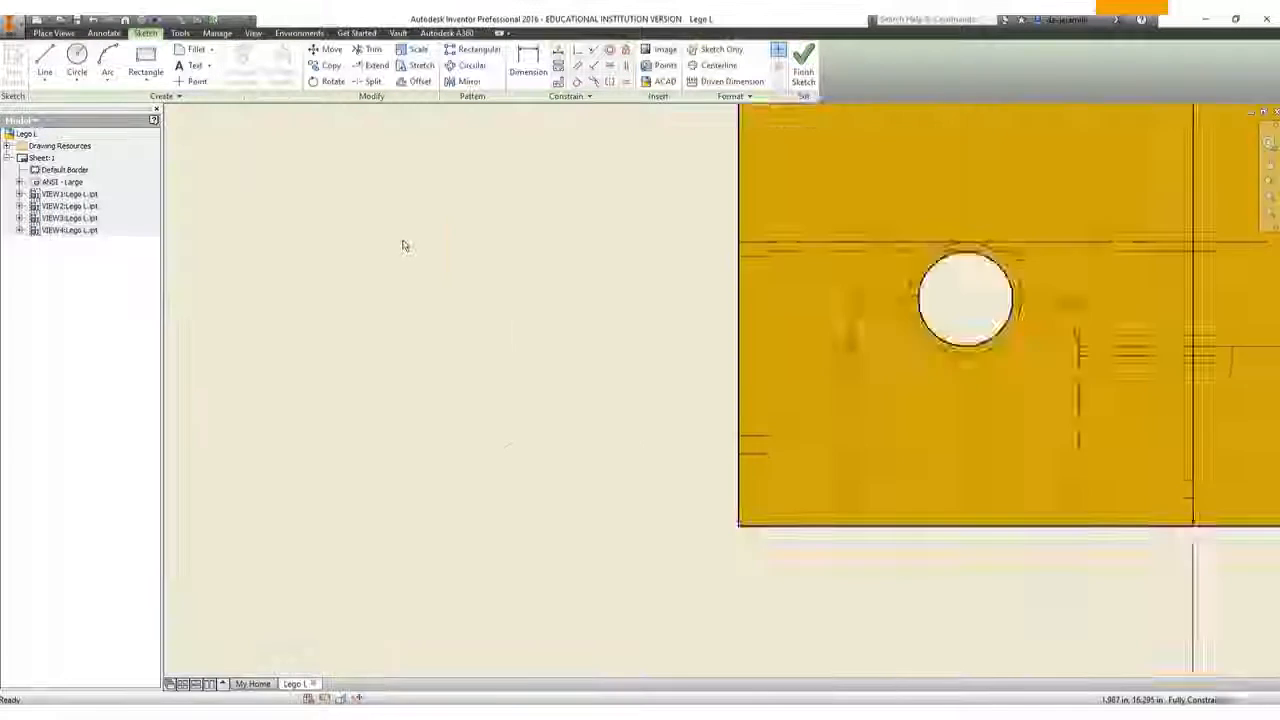
scroll(403, 246, down, 8)
scroll(403, 246, up, 7)
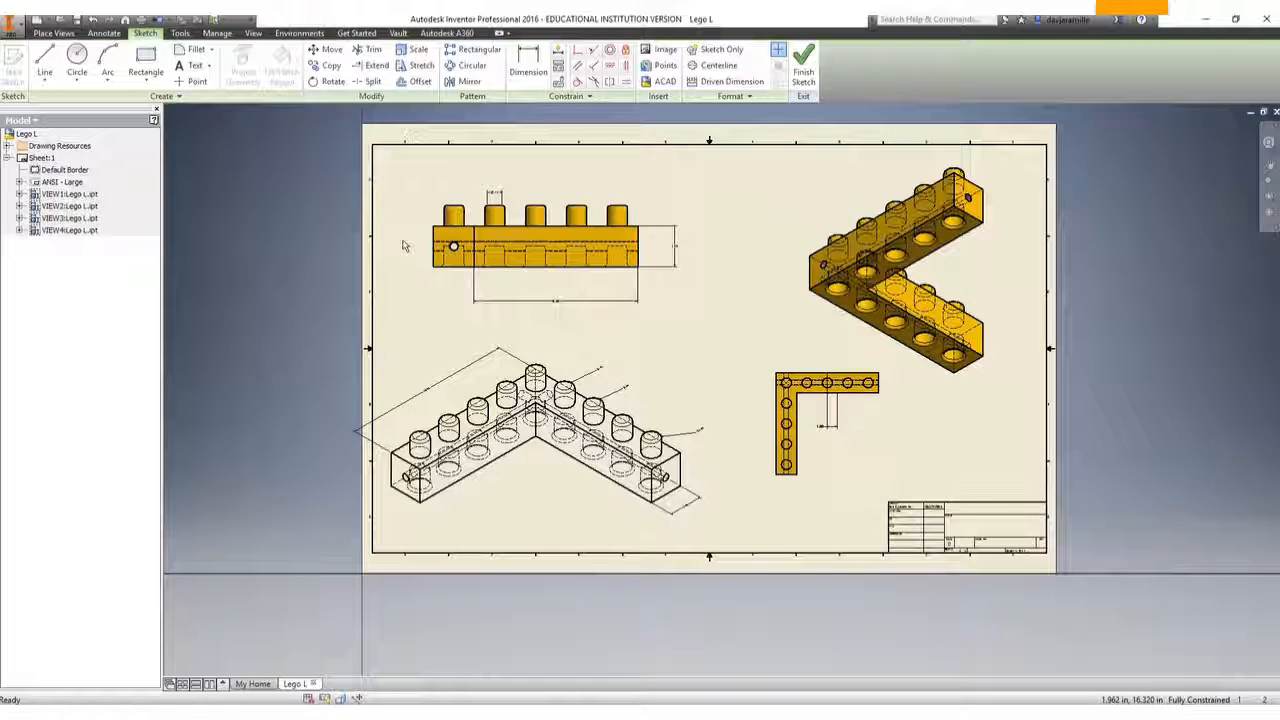
scroll(403, 246, down, 2)
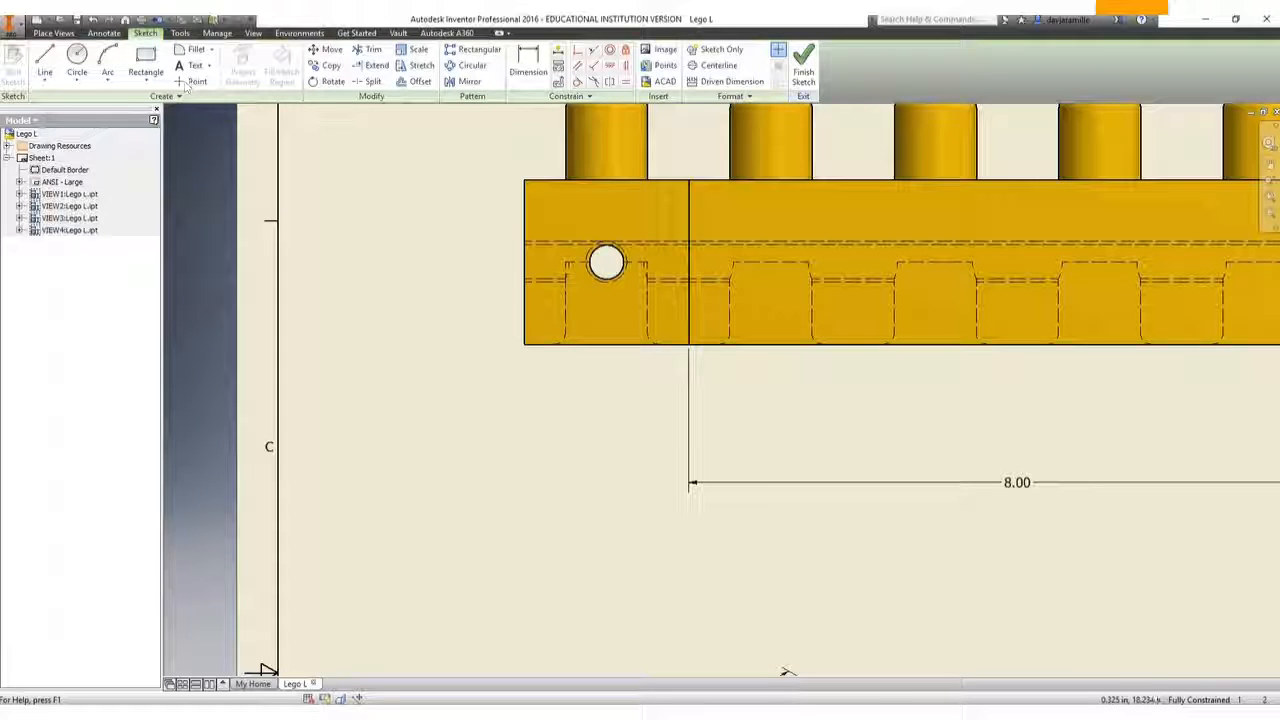
click(94, 21)
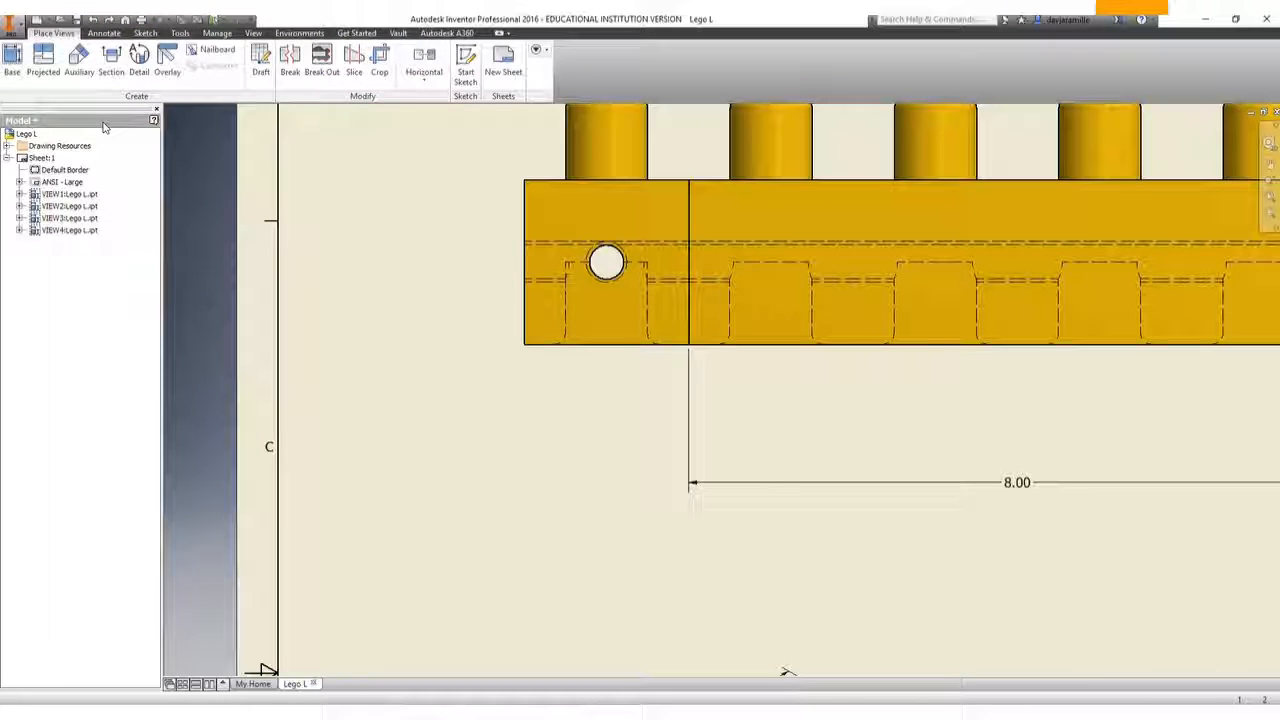